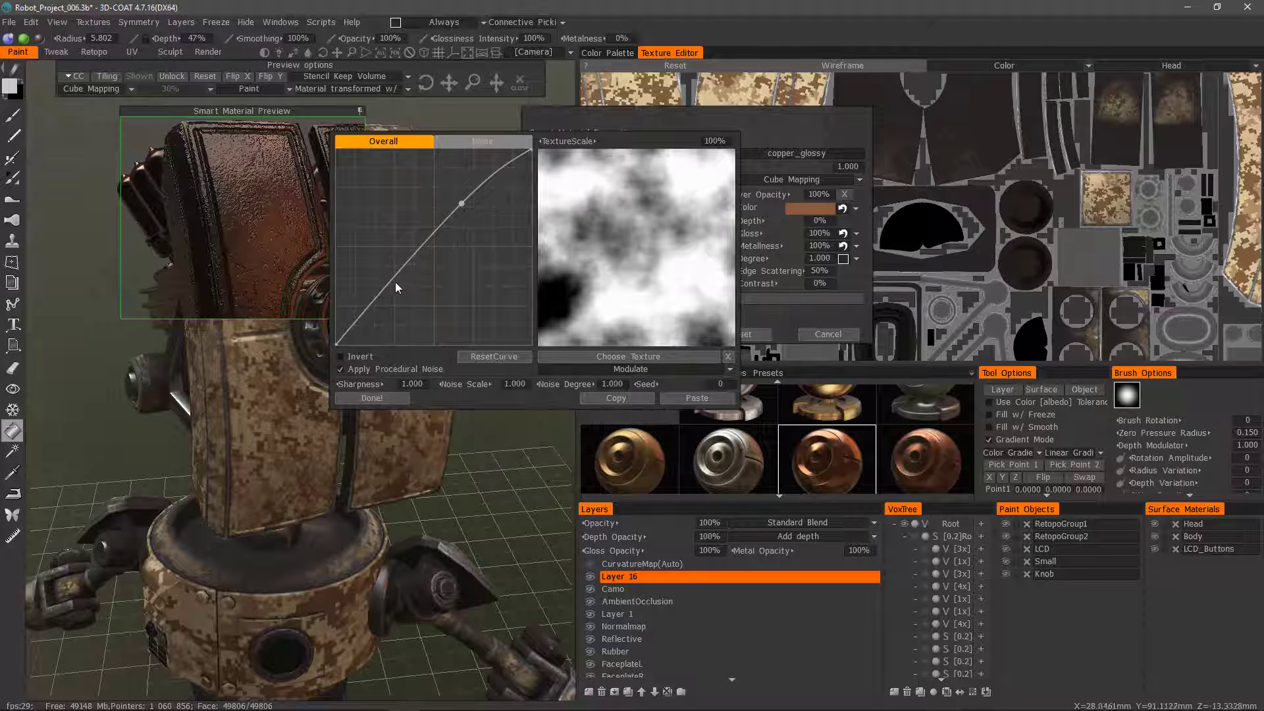
Add a lower point to the colour layer's PerlinNoise curve and set noise degree 0.910, seed 1965 and noise scale 1.661
{"action": "left_click_drag", "start_coordinate": [386, 290], "coordinate": [373, 310]}
{"action": "left_click", "coordinate": [342, 357]}
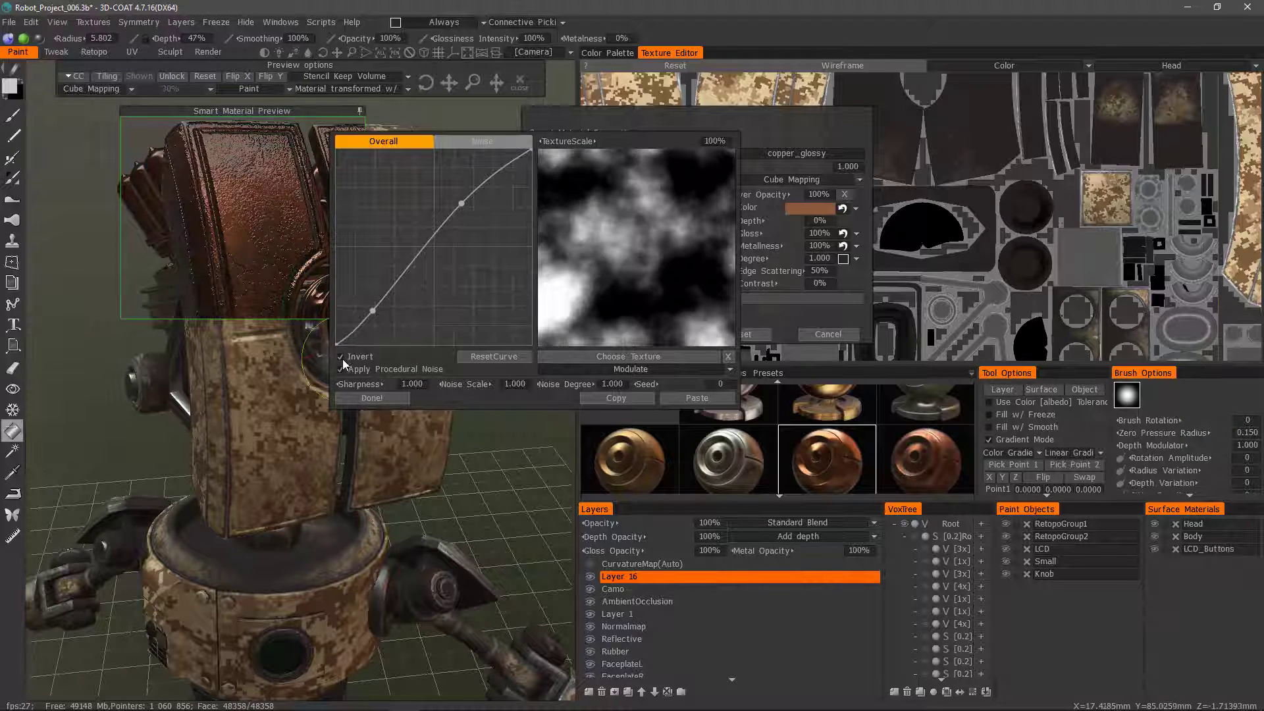
{"action": "left_click", "coordinate": [342, 358]}
{"action": "left_click_drag", "start_coordinate": [548, 384], "coordinate": [551, 385]}
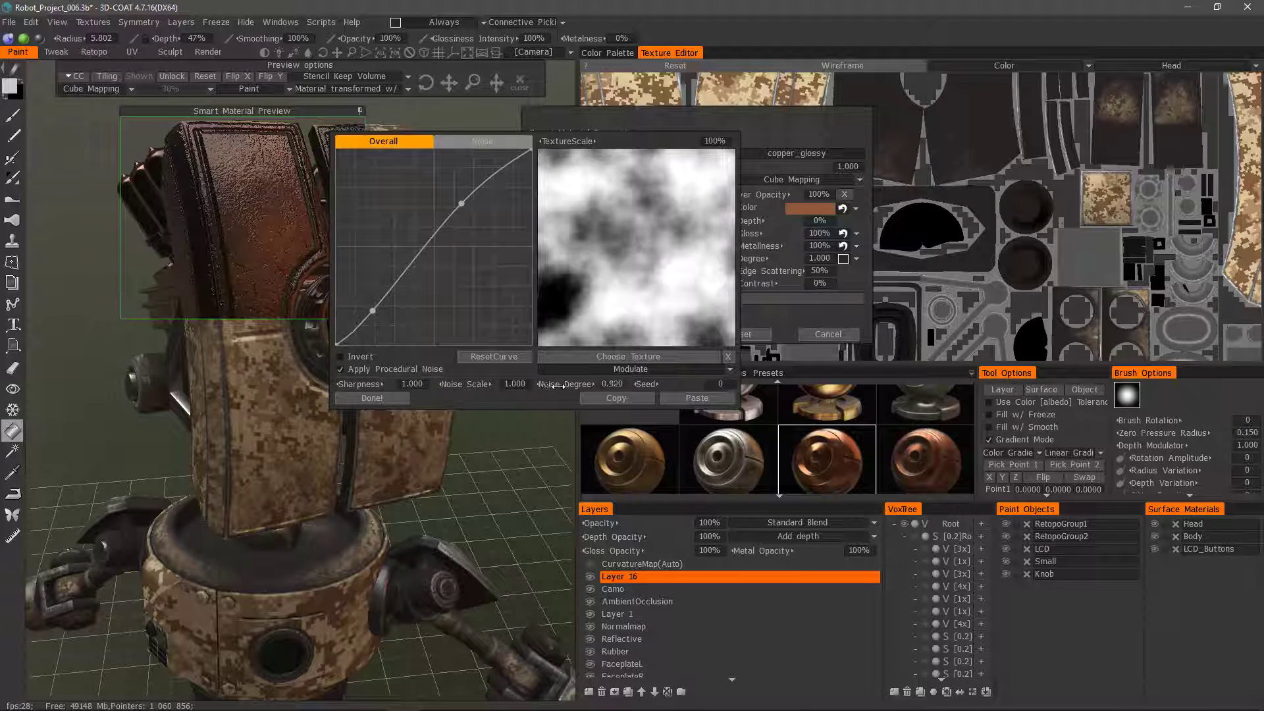
{"action": "left_click_drag", "start_coordinate": [644, 385], "coordinate": [648, 383]}
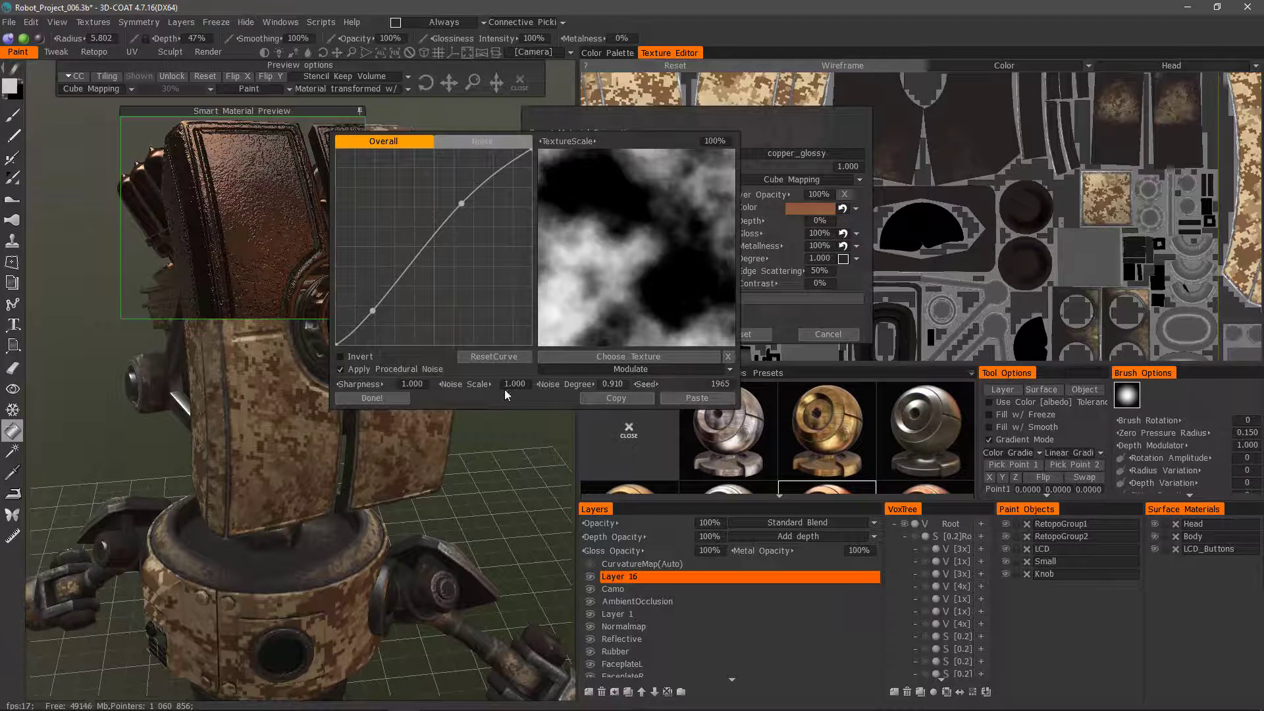
{"action": "left_click_drag", "start_coordinate": [465, 385], "coordinate": [477, 385]}
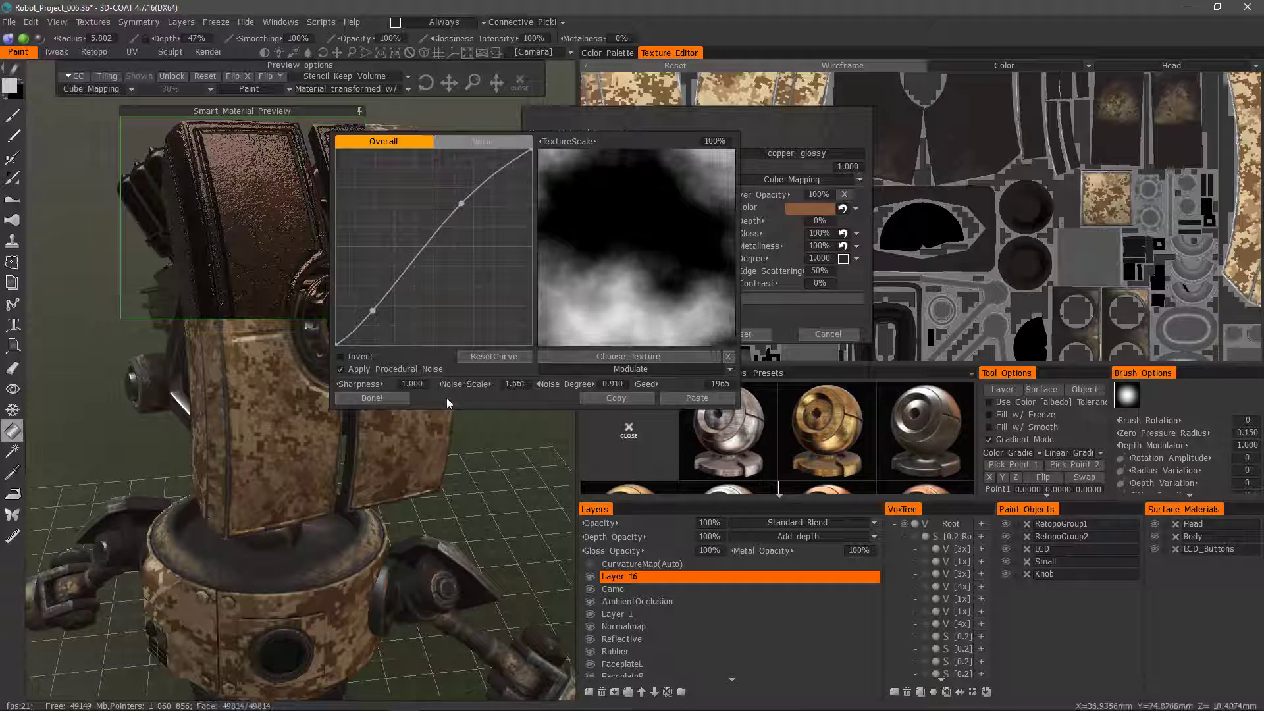
{"action": "left_click", "coordinate": [373, 399]}
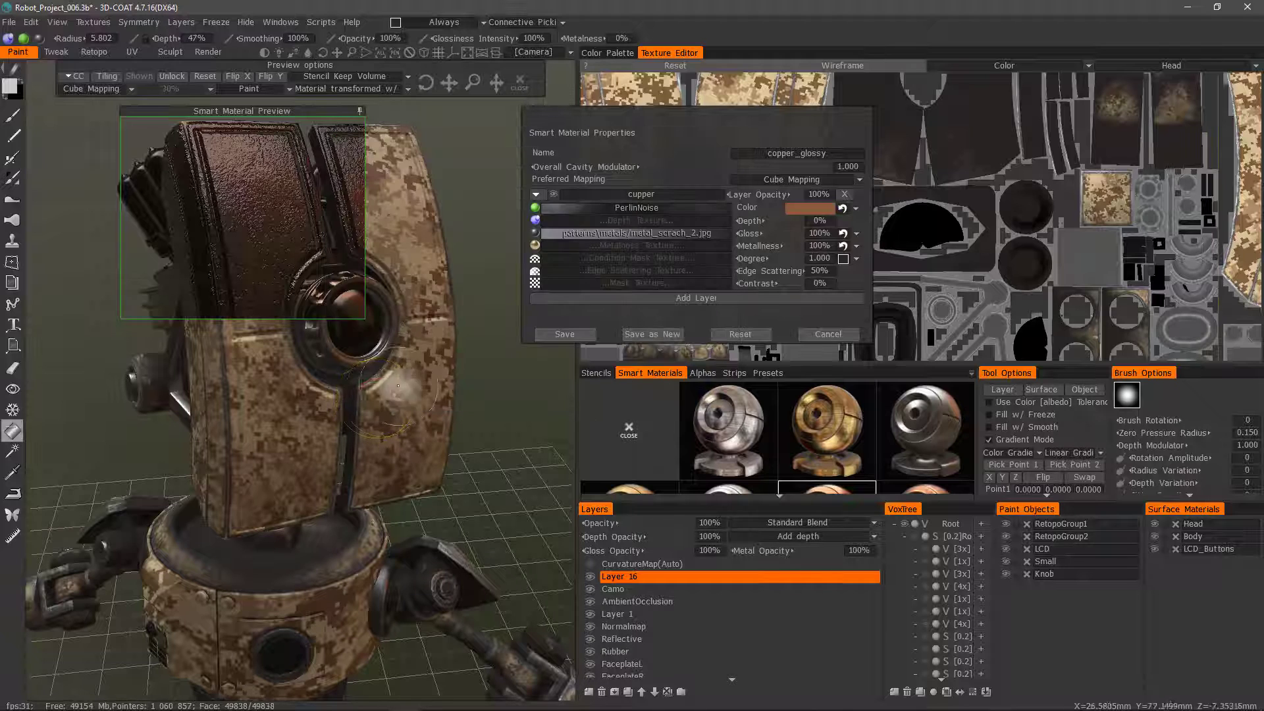
Move the smart material preview down over the robot's body and enlarge the smart material library
{"action": "left_click_drag", "start_coordinate": [299, 110], "coordinate": [463, 431]}
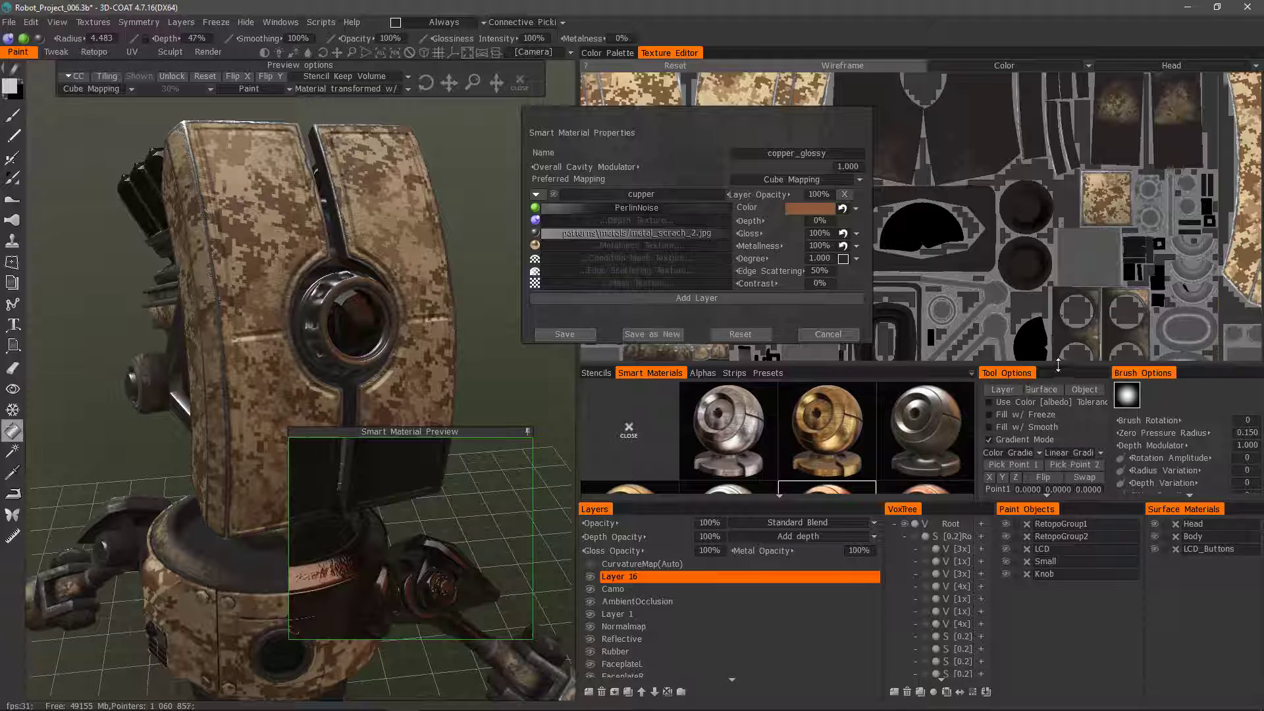
{"action": "left_click_drag", "start_coordinate": [1061, 363], "coordinate": [1053, 287]}
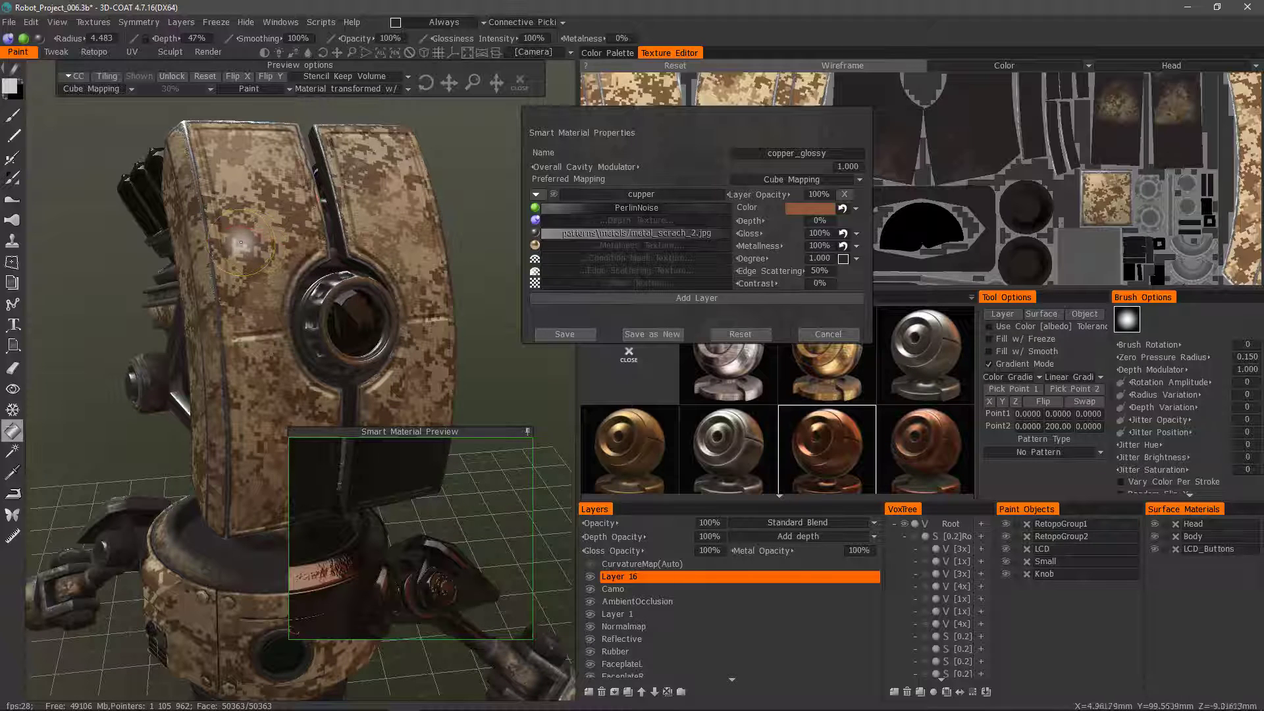
Fill the uncovered camouflaged faceplate on the head's vent side with the copper_glossy smart material
{"action": "right_click", "coordinate": [820, 461]}
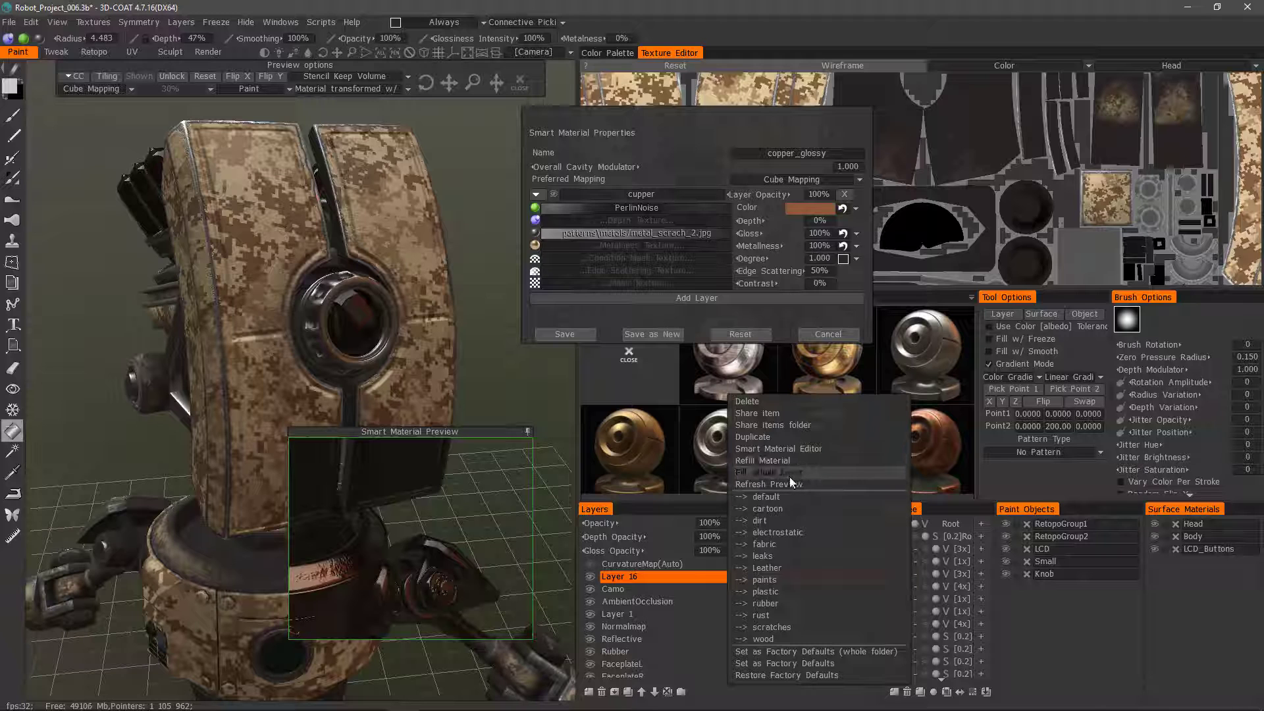
{"action": "left_click", "coordinate": [789, 474]}
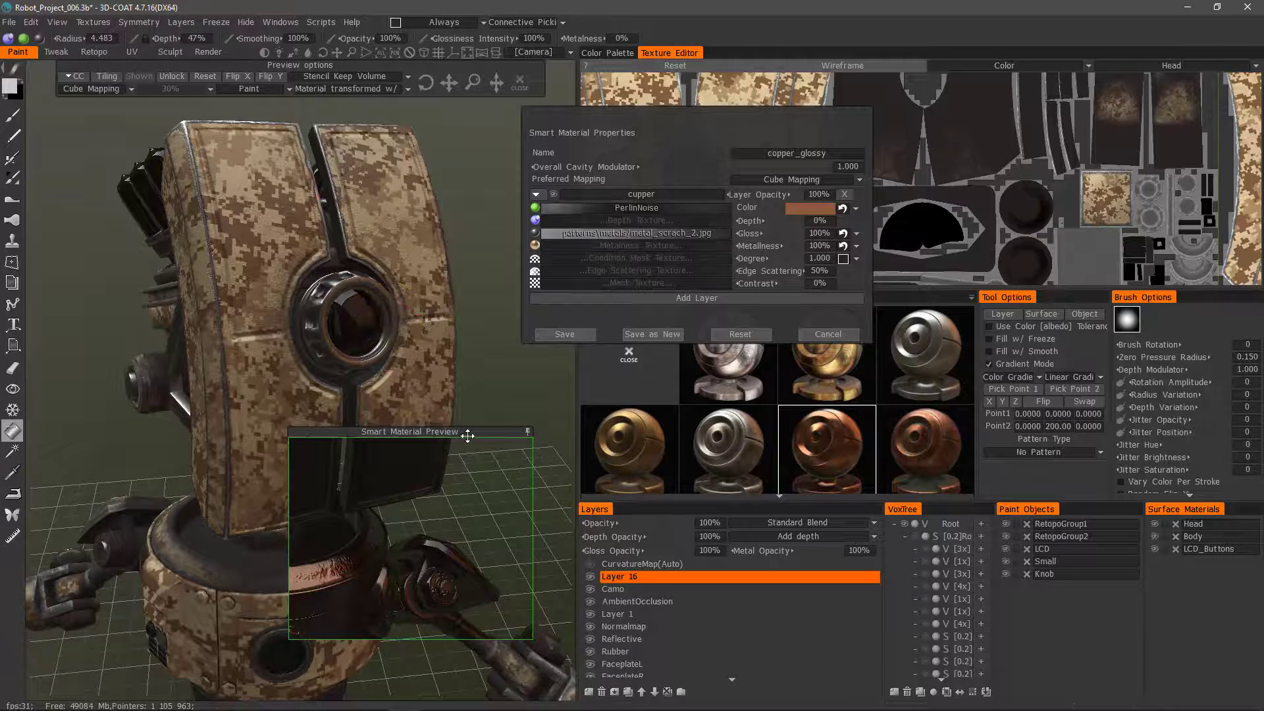
{"action": "left_click_drag", "start_coordinate": [466, 436], "coordinate": [482, 444]}
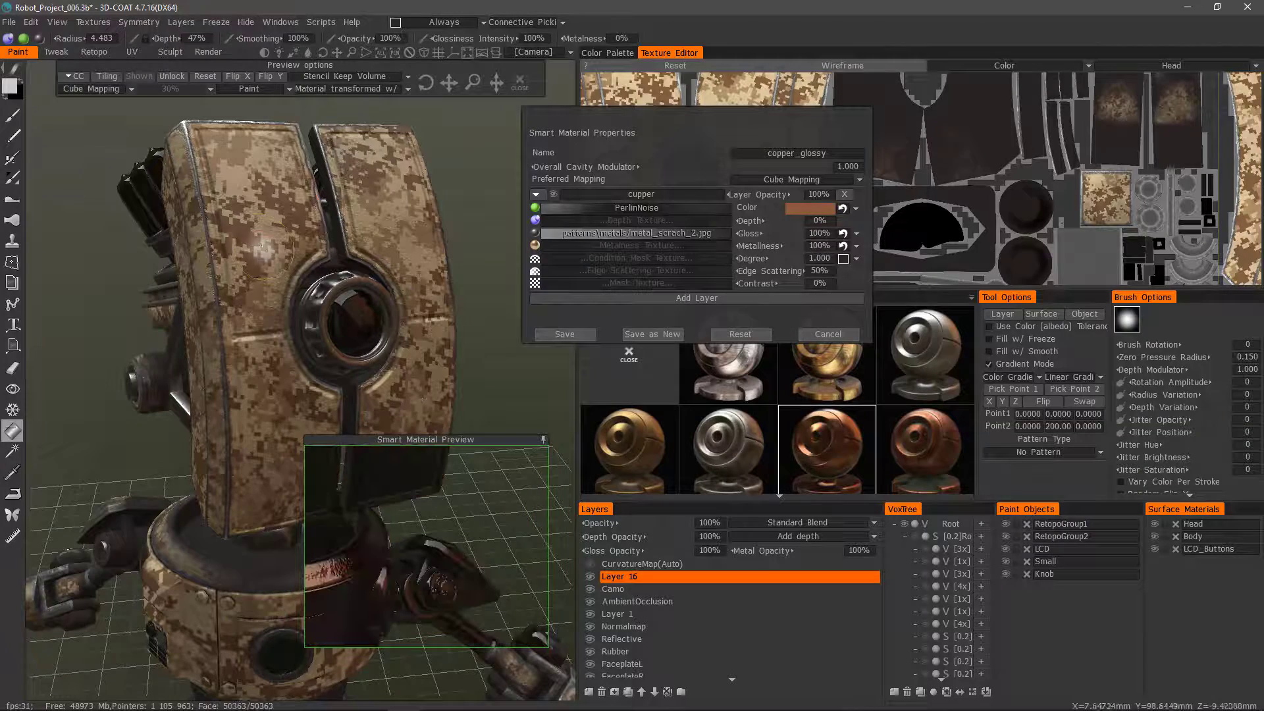
{"action": "left_click", "coordinate": [247, 339]}
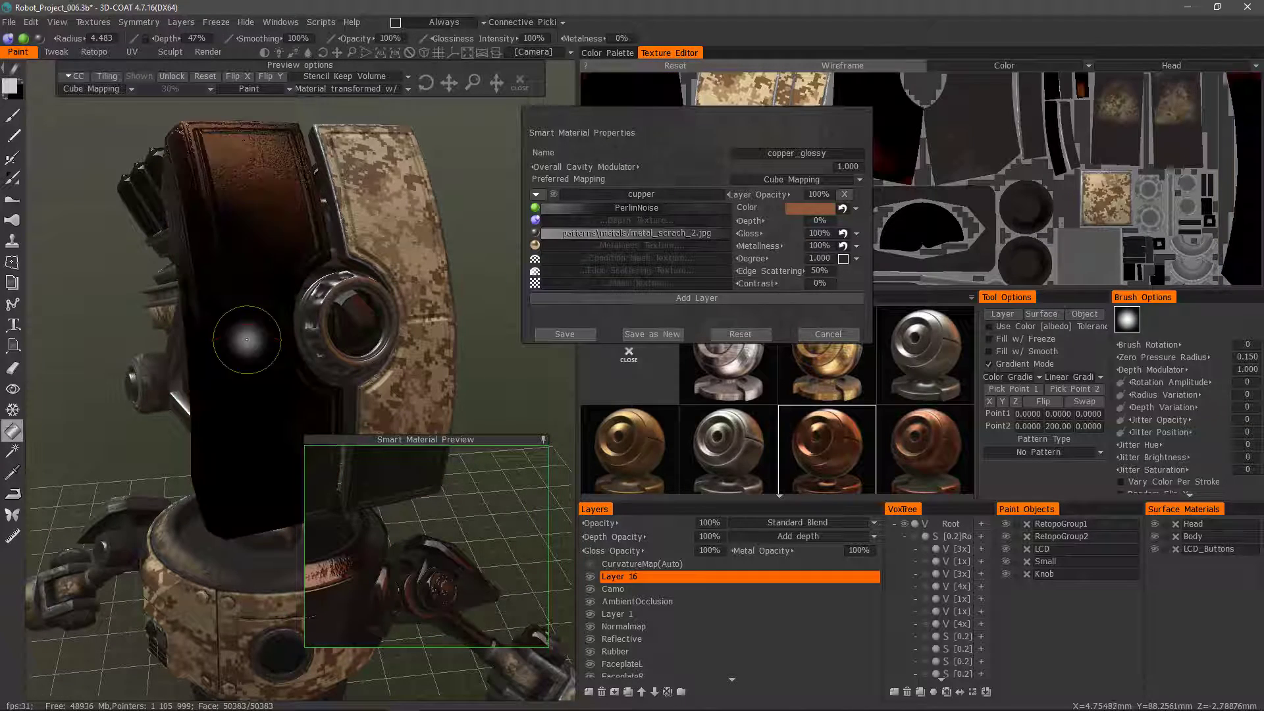
Reopen the copper layer's colour PerlinNoise settings and set the noise degree to 0.550
{"action": "left_click_drag", "start_coordinate": [506, 377], "coordinate": [419, 374]}
{"action": "left_click_drag", "start_coordinate": [158, 323], "coordinate": [234, 382]}
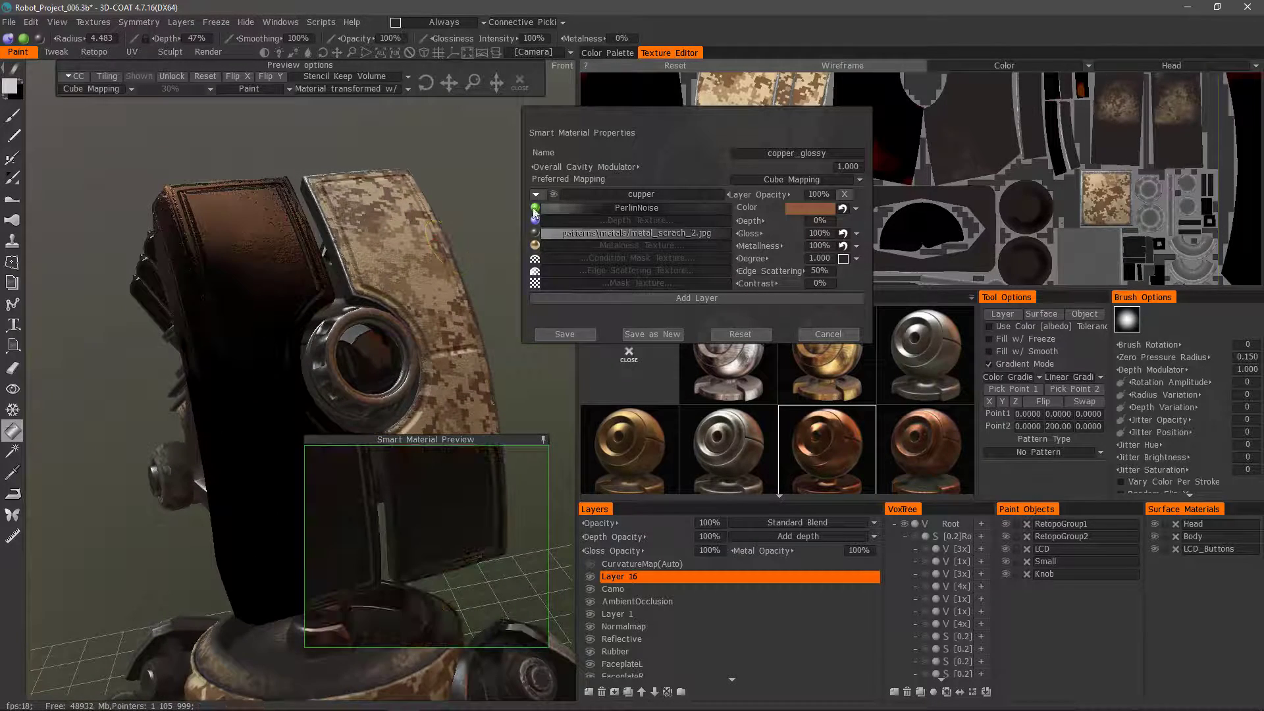
{"action": "left_click", "coordinate": [535, 208]}
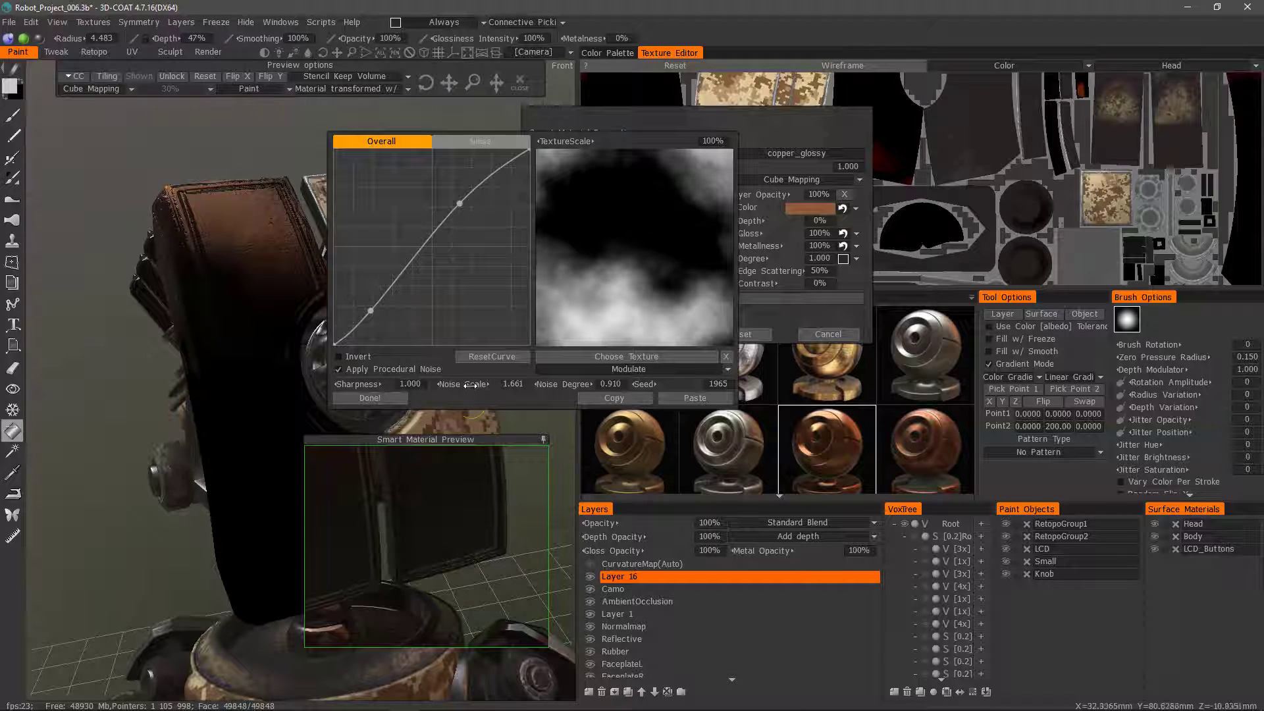
{"action": "left_click_drag", "start_coordinate": [558, 386], "coordinate": [542, 385]}
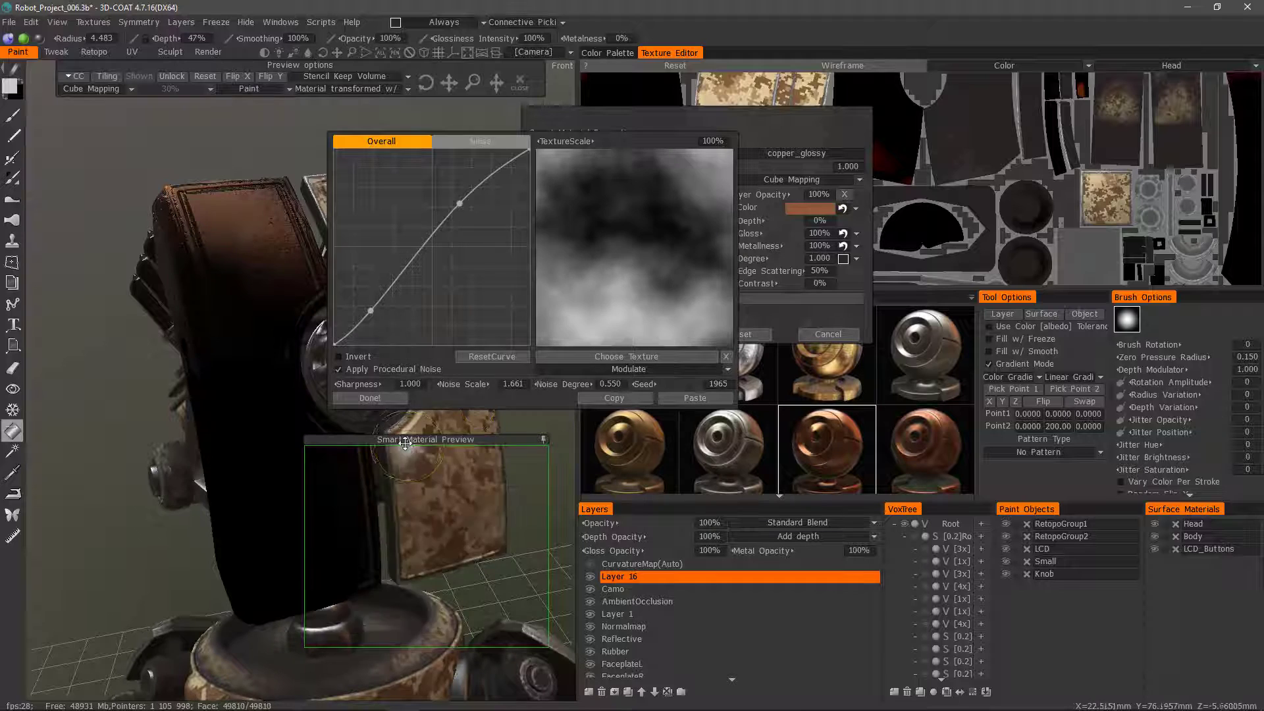
Check the material preview across the head's faceplates, then collapse it and park it just below the preview options
{"action": "left_click_drag", "start_coordinate": [426, 439], "coordinate": [238, 154]}
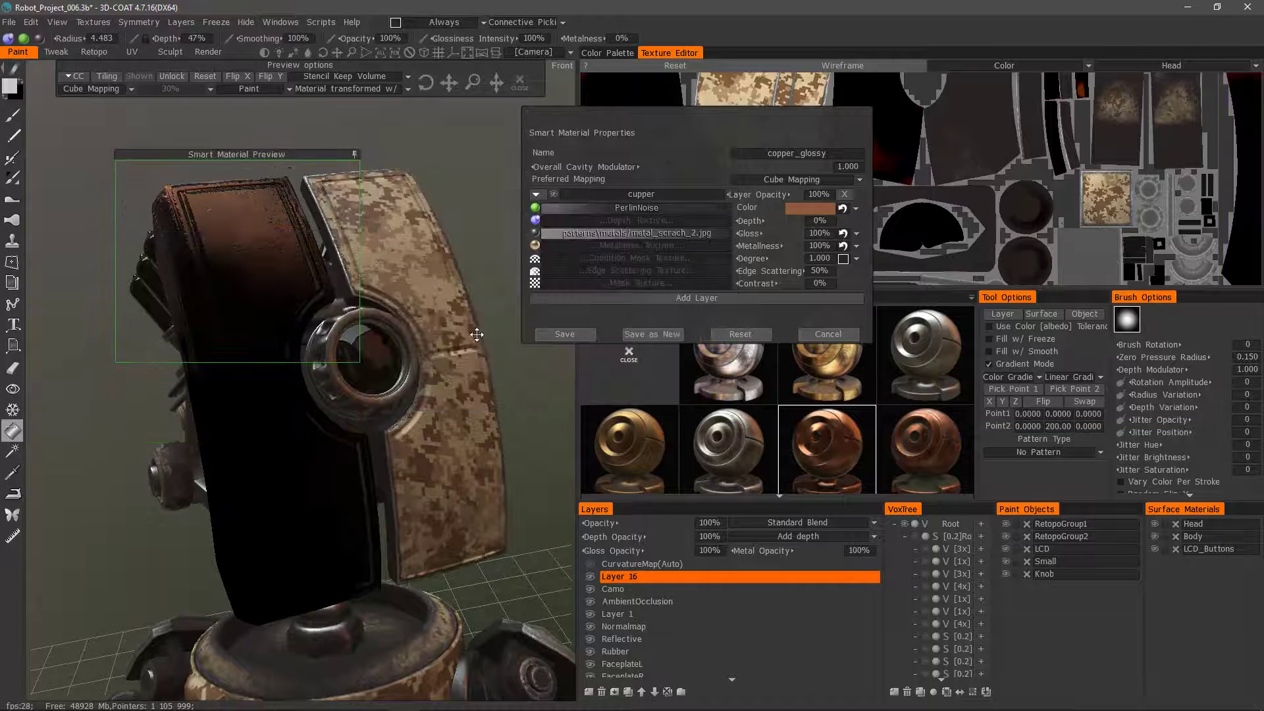
{"action": "left_click_drag", "start_coordinate": [476, 335], "coordinate": [356, 328], "text": "alt"}
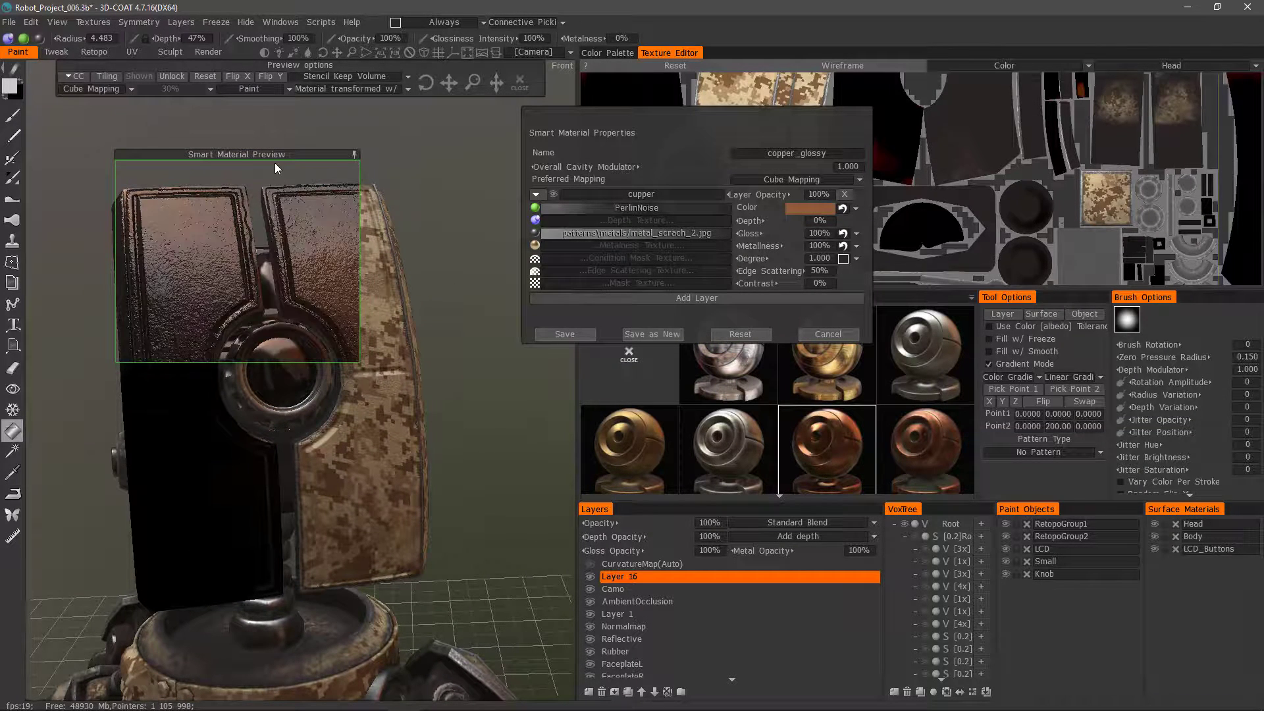
{"action": "left_click_drag", "start_coordinate": [257, 152], "coordinate": [333, 149]}
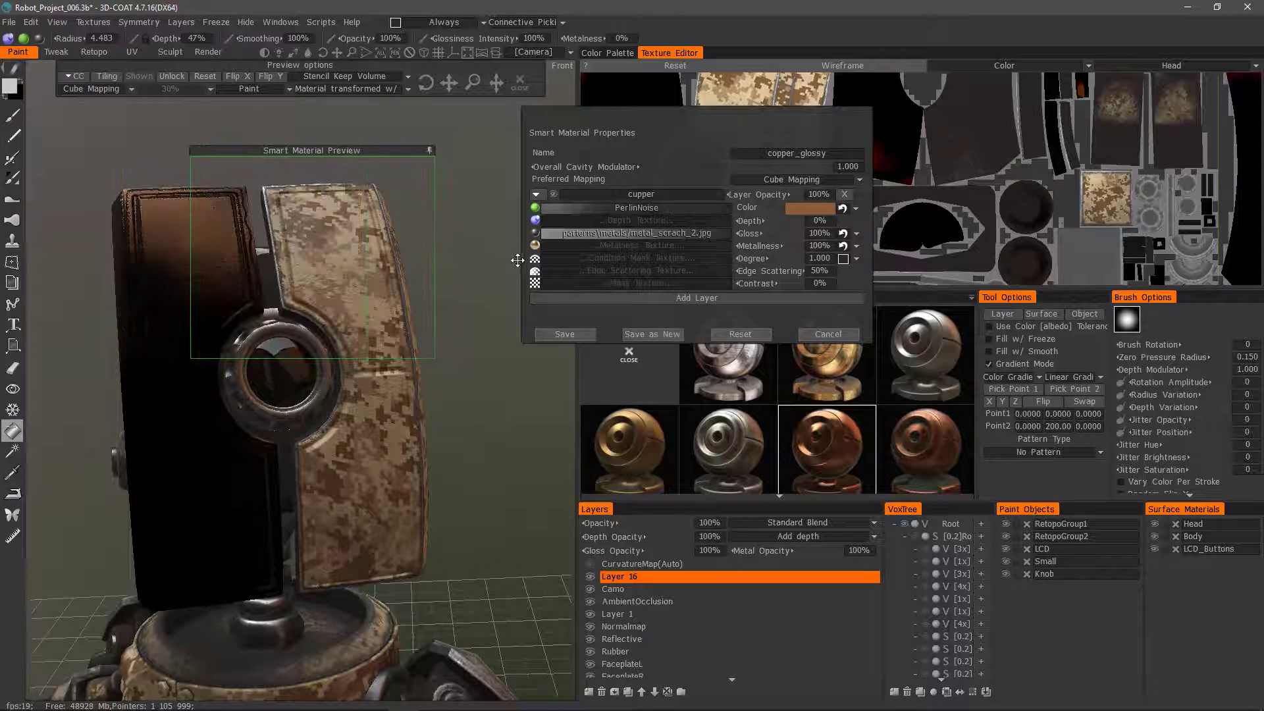
{"action": "left_click", "coordinate": [429, 151]}
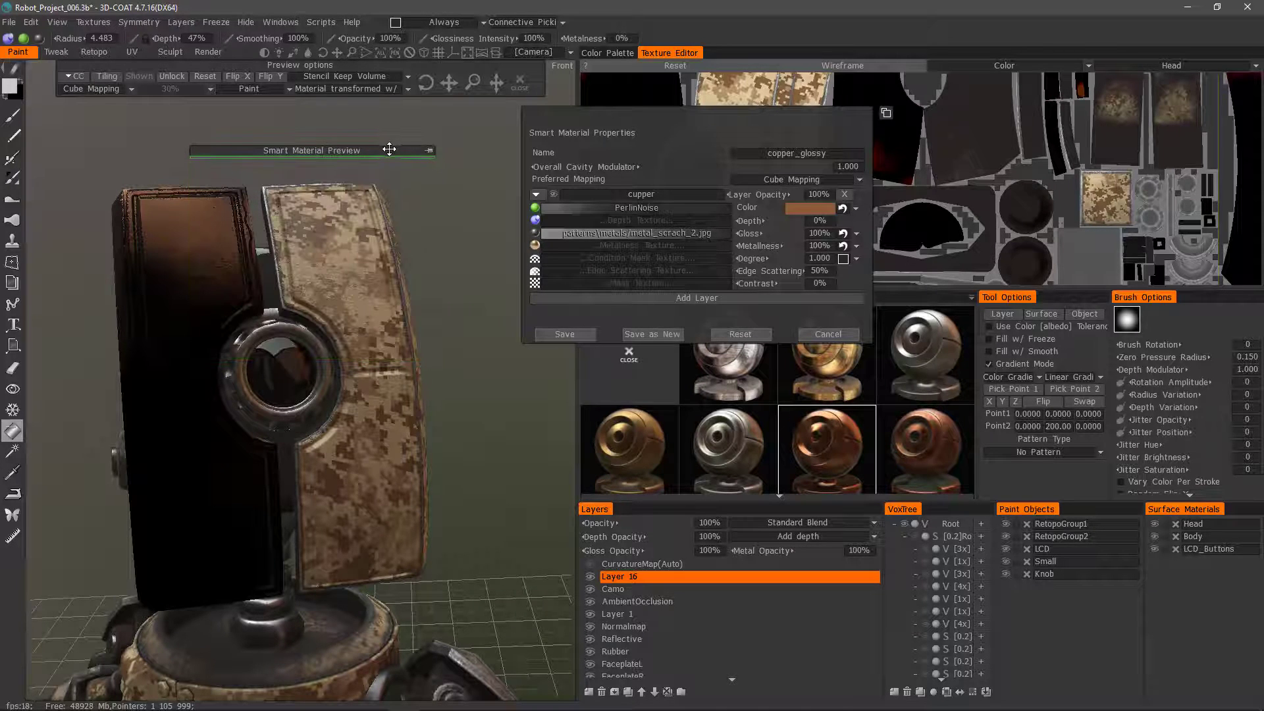
{"action": "left_click_drag", "start_coordinate": [387, 150], "coordinate": [399, 99]}
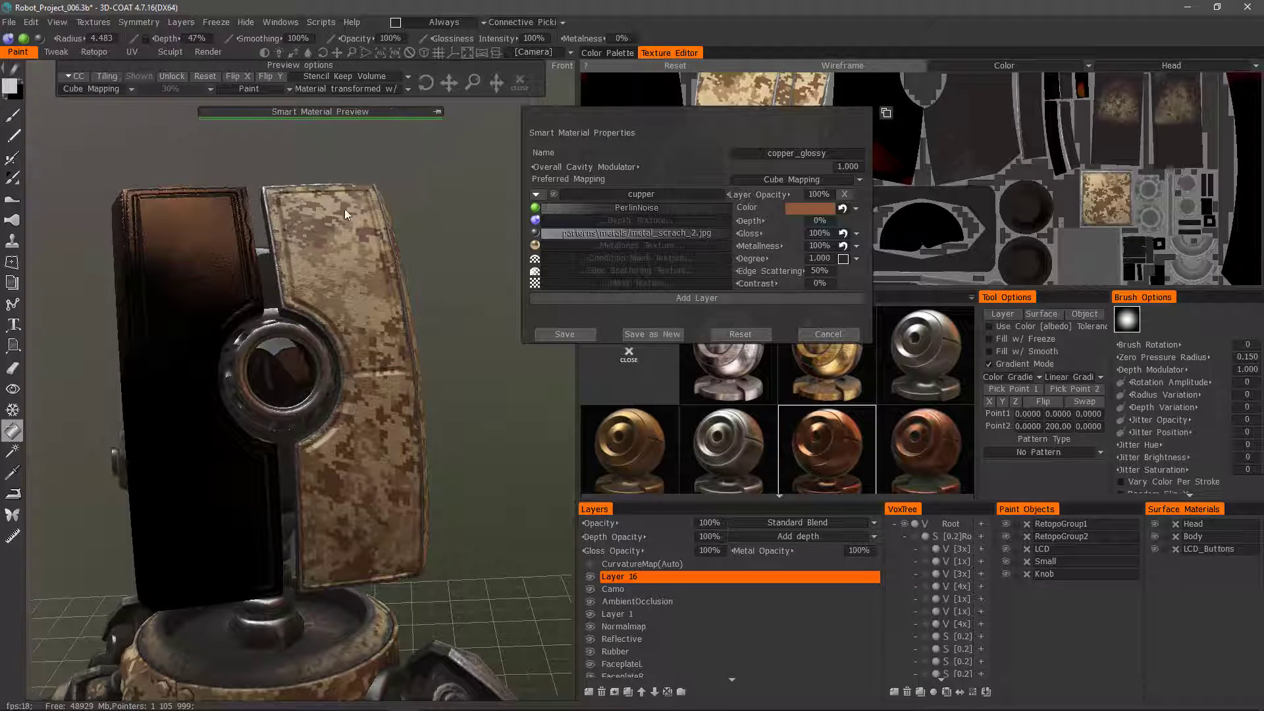
Paint copper patches on the upper and middle parts of the camouflaged faceplate, using the brush and then the airbrush
{"action": "left_click", "coordinate": [12, 116]}
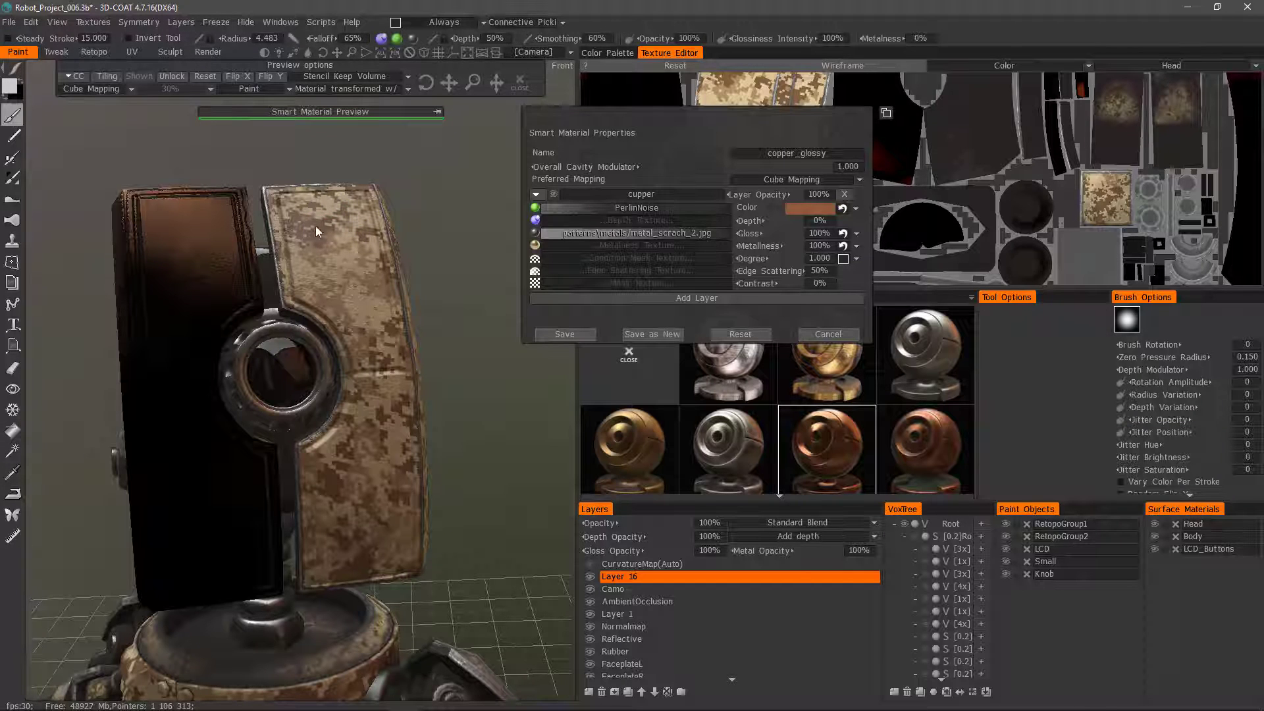
{"action": "mouse_move", "coordinate": [332, 245]}
{"action": "left_mouse_down"}
{"action": "mouse_move", "coordinate": [355, 280]}
{"action": "mouse_move", "coordinate": [346, 207]}
{"action": "mouse_move", "coordinate": [323, 270]}
{"action": "mouse_move", "coordinate": [352, 290]}
{"action": "left_mouse_up"}
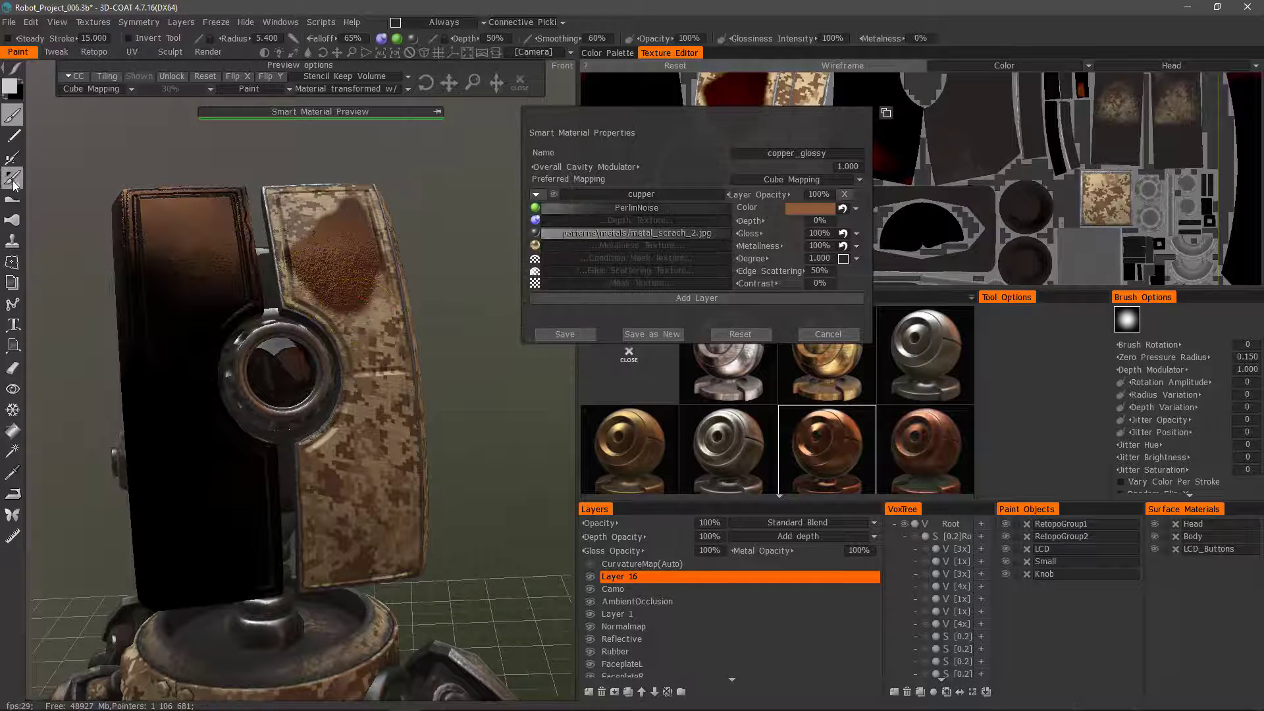
{"action": "left_click", "coordinate": [12, 160]}
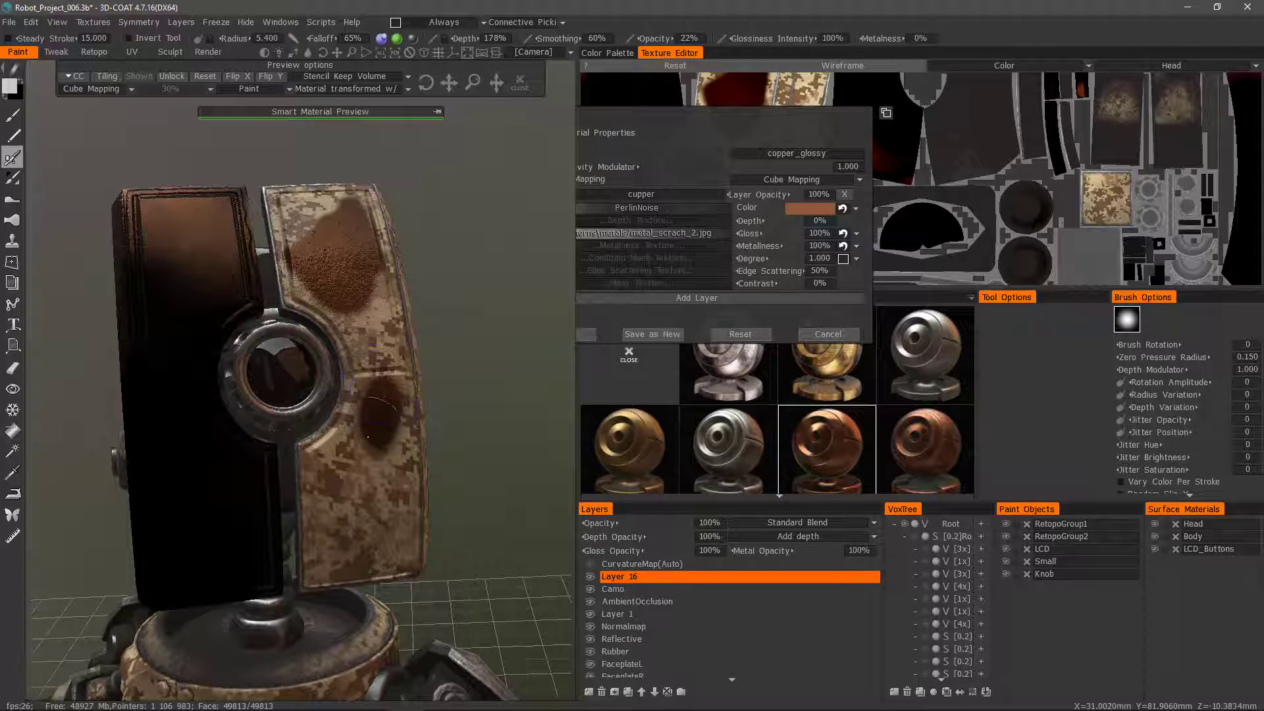
Set the airbrush opacity to 100%, paint more strokes on the lower camouflaged faceplate, and return to the brush at 24% opacity
{"action": "mouse_move", "coordinate": [279, 359]}
{"action": "left_mouse_down", "text": "alt"}
{"action": "mouse_move", "coordinate": [275, 409]}
{"action": "mouse_move", "coordinate": [33, 230]}
{"action": "mouse_move", "coordinate": [55, 227]}
{"action": "mouse_move", "coordinate": [219, 327]}
{"action": "left_mouse_up", "text": "alt"}
{"action": "left_click_drag", "start_coordinate": [658, 39], "coordinate": [796, 52]}
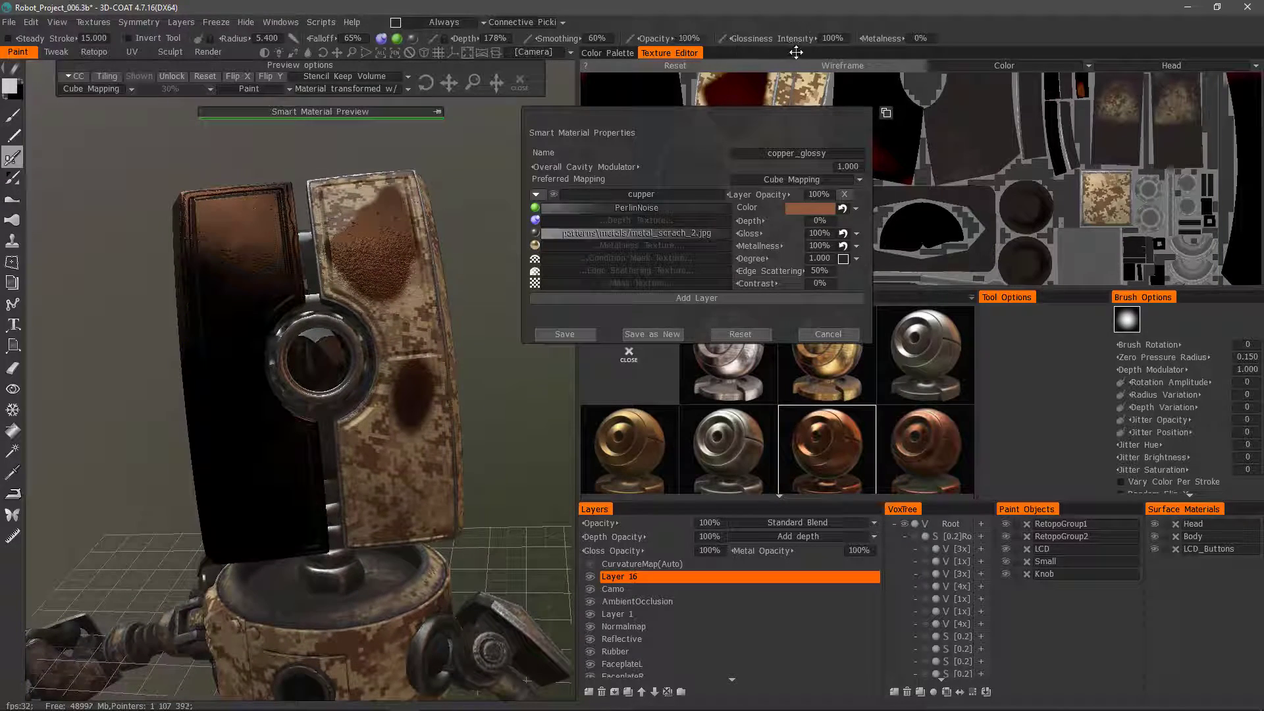
{"action": "left_click_drag", "start_coordinate": [401, 421], "coordinate": [377, 457], "text": "alt"}
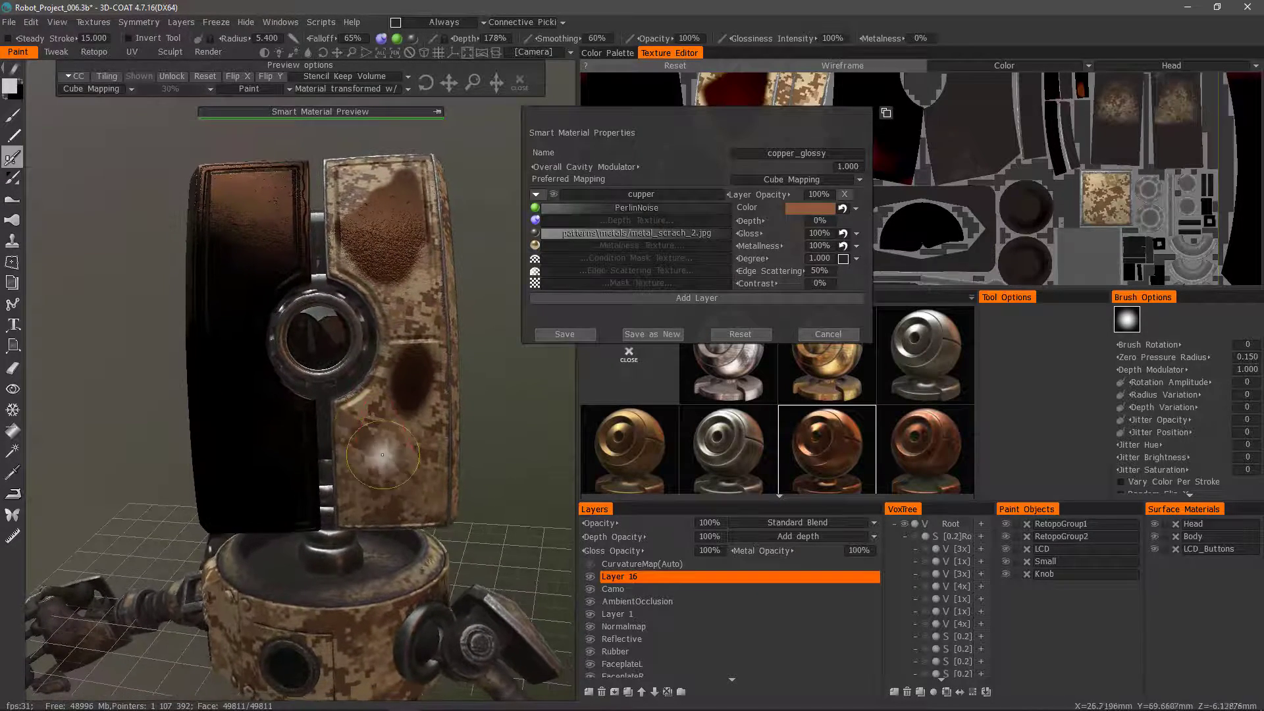
{"action": "left_click", "coordinate": [12, 116]}
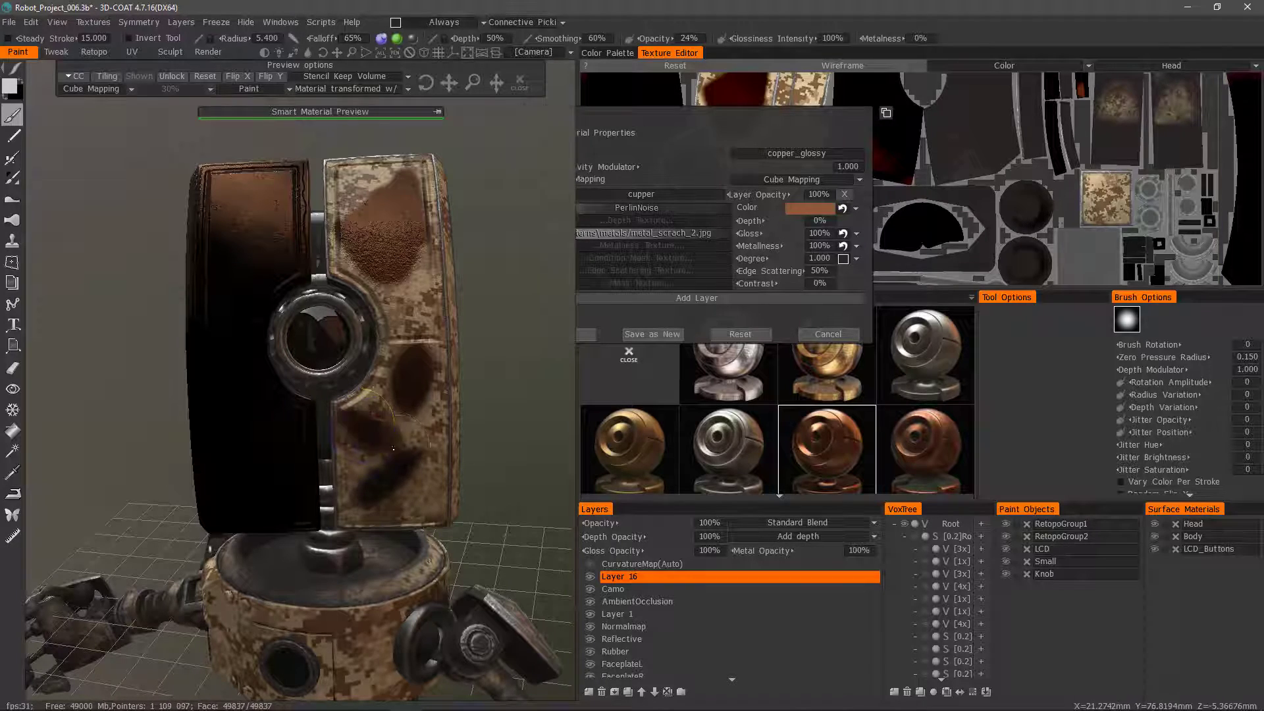
Inspect the painted head and close the copper_glossy material properties without saving the changes
{"action": "left_click_drag", "start_coordinate": [523, 520], "coordinate": [558, 582]}
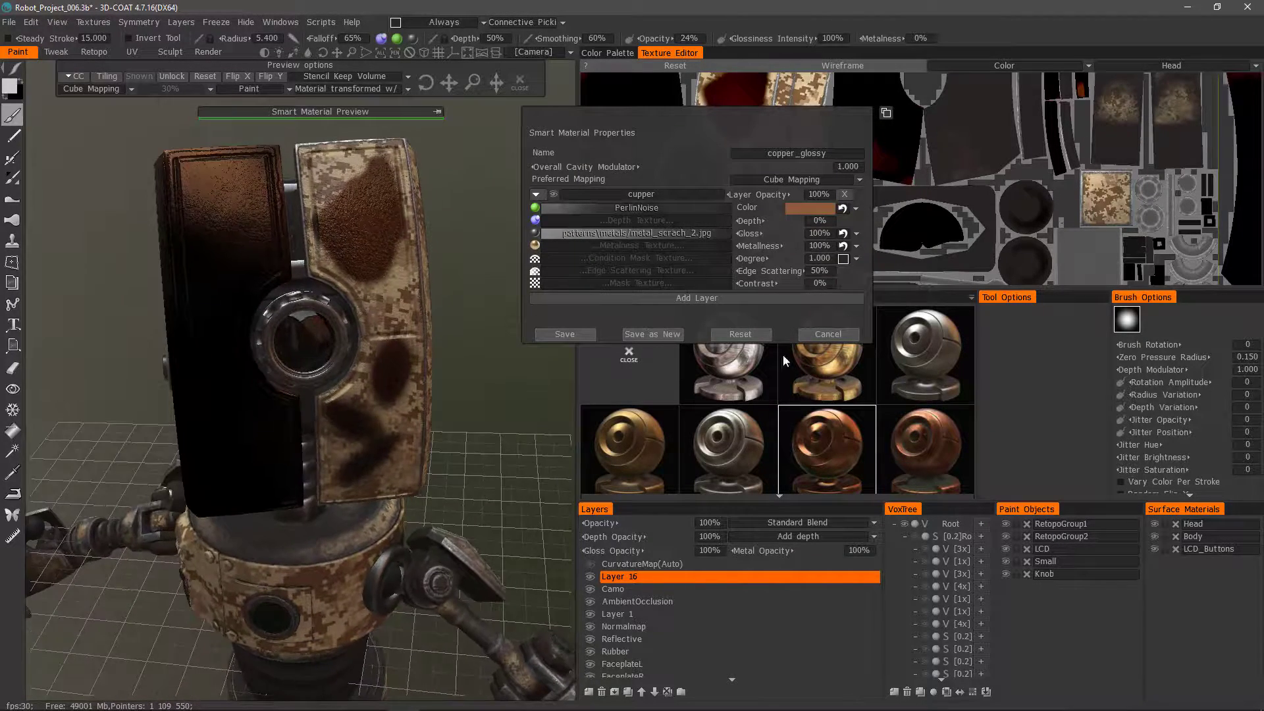
{"action": "left_click_drag", "start_coordinate": [783, 354], "coordinate": [520, 341]}
{"action": "left_click", "coordinate": [826, 334]}
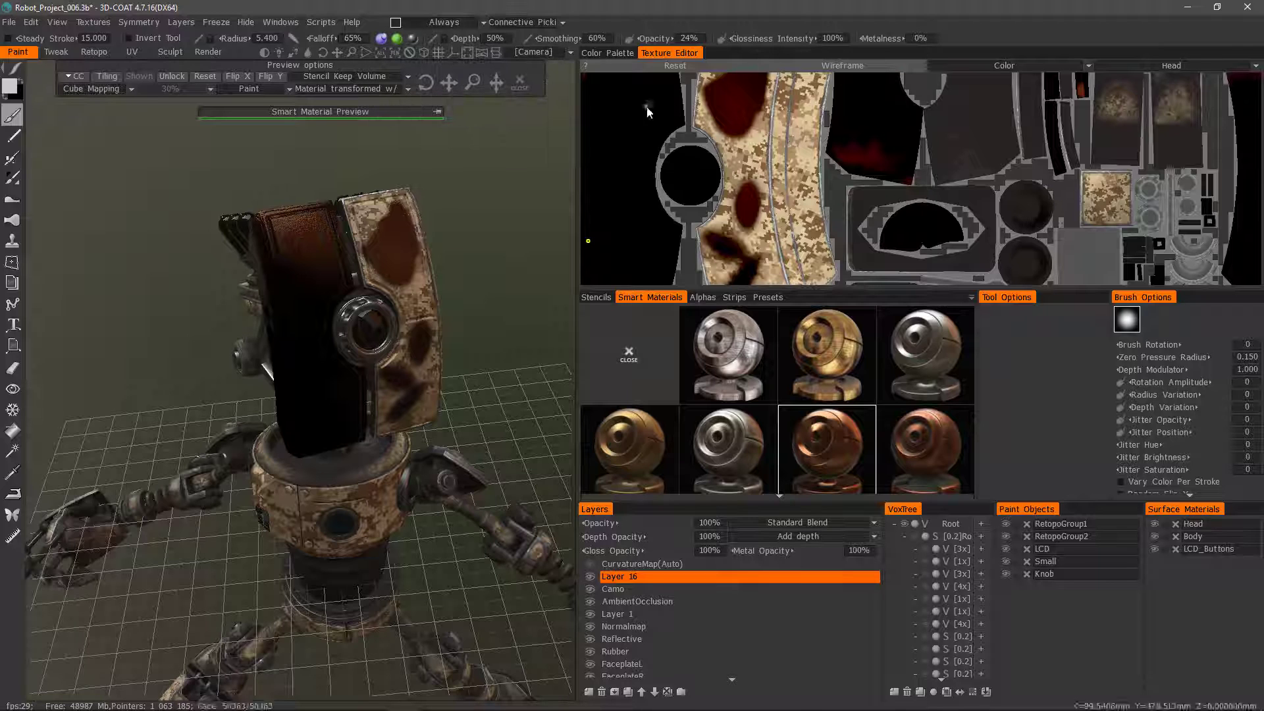
Turn off the brush's depth and glossiness channels, inspect the faceplates, and turn both channels back on
{"action": "left_click", "coordinate": [381, 38]}
{"action": "left_click", "coordinate": [412, 40]}
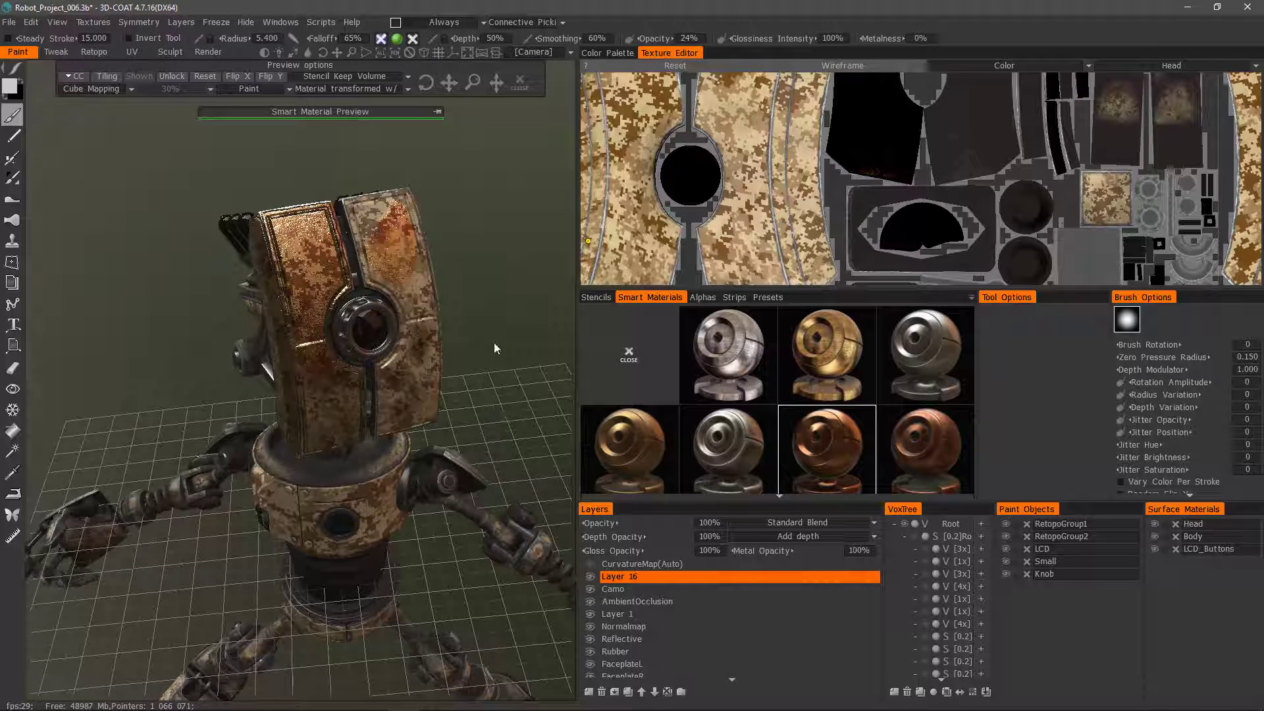
{"action": "left_click_drag", "start_coordinate": [273, 291], "coordinate": [308, 135], "text": "alt"}
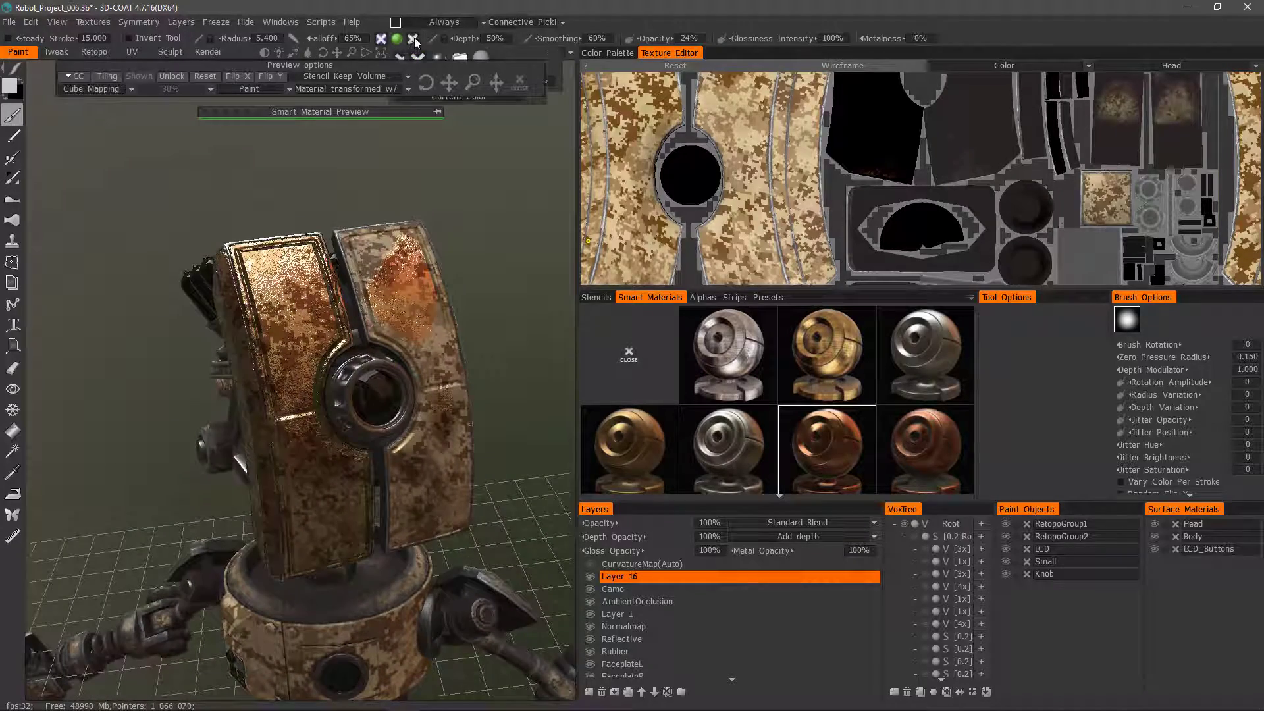
{"action": "left_click", "coordinate": [413, 39]}
{"action": "left_click", "coordinate": [381, 39]}
Undo the copper painting on the robot's faceplates
{"action": "left_click_drag", "start_coordinate": [427, 233], "coordinate": [445, 316], "text": "alt"}
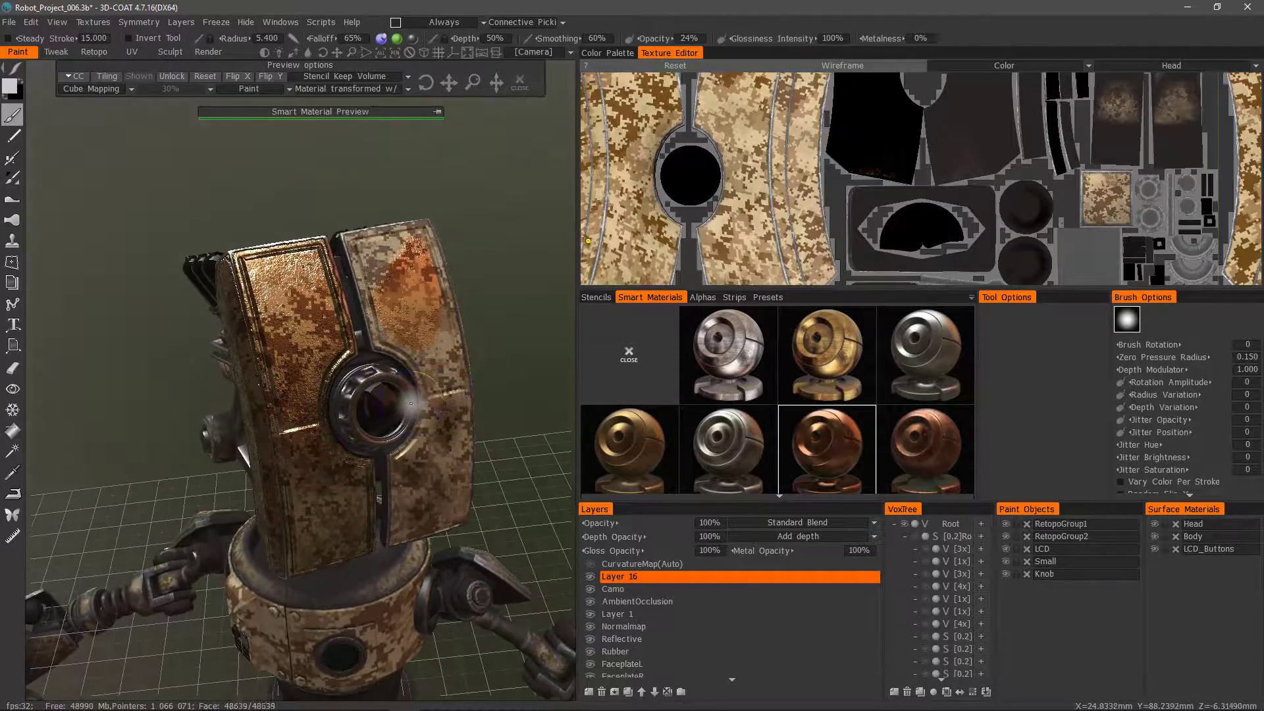
{"action": "key", "text": "ctrl+z"}
{"action": "left_click_drag", "start_coordinate": [425, 385], "coordinate": [489, 464], "text": "alt"}
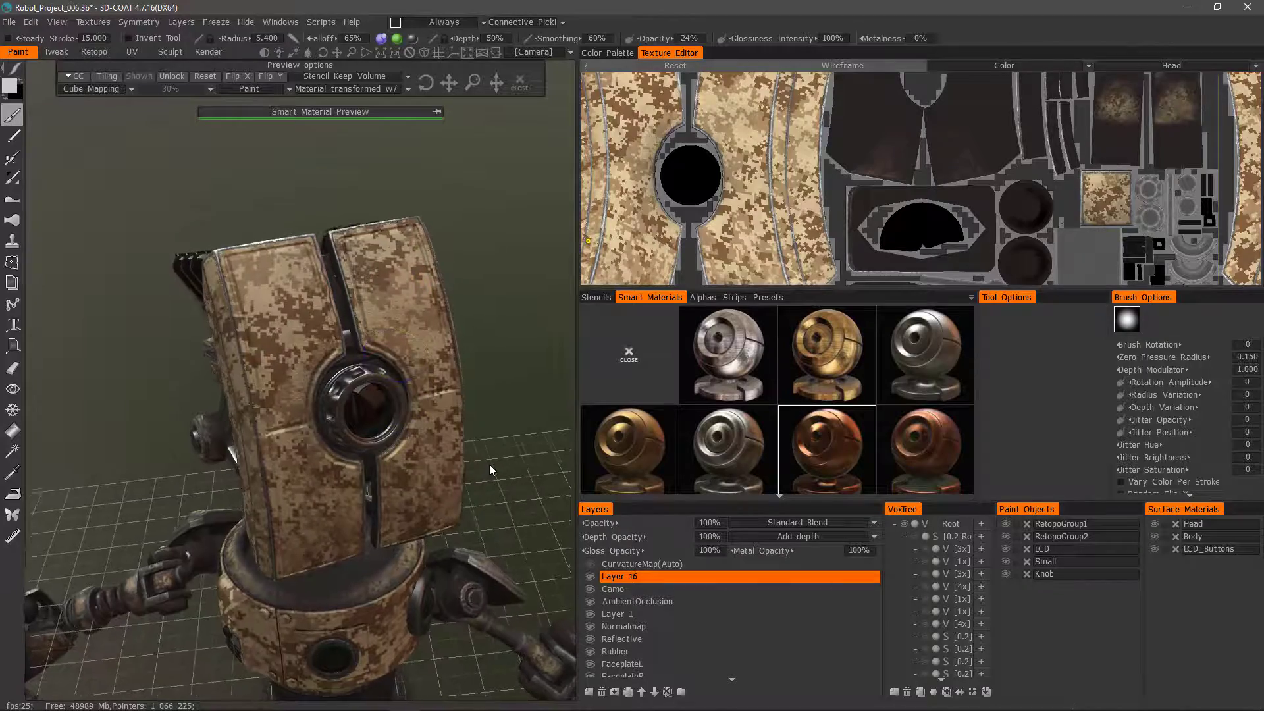
Reshape the brush's tapering curve by lowering its start point and adding three raised points that form a rounded plateau
{"action": "mouse_move", "coordinate": [329, 388]}
{"action": "left_mouse_down", "text": "alt"}
{"action": "mouse_move", "coordinate": [279, 469]}
{"action": "mouse_move", "coordinate": [394, 461]}
{"action": "mouse_move", "coordinate": [296, 454]}
{"action": "mouse_move", "coordinate": [336, 484]}
{"action": "left_mouse_up", "text": "alt"}
{"action": "middle_click_drag", "start_coordinate": [376, 582], "coordinate": [384, 481], "text": "alt"}
{"action": "left_click_drag", "start_coordinate": [385, 479], "coordinate": [453, 452], "text": "alt"}
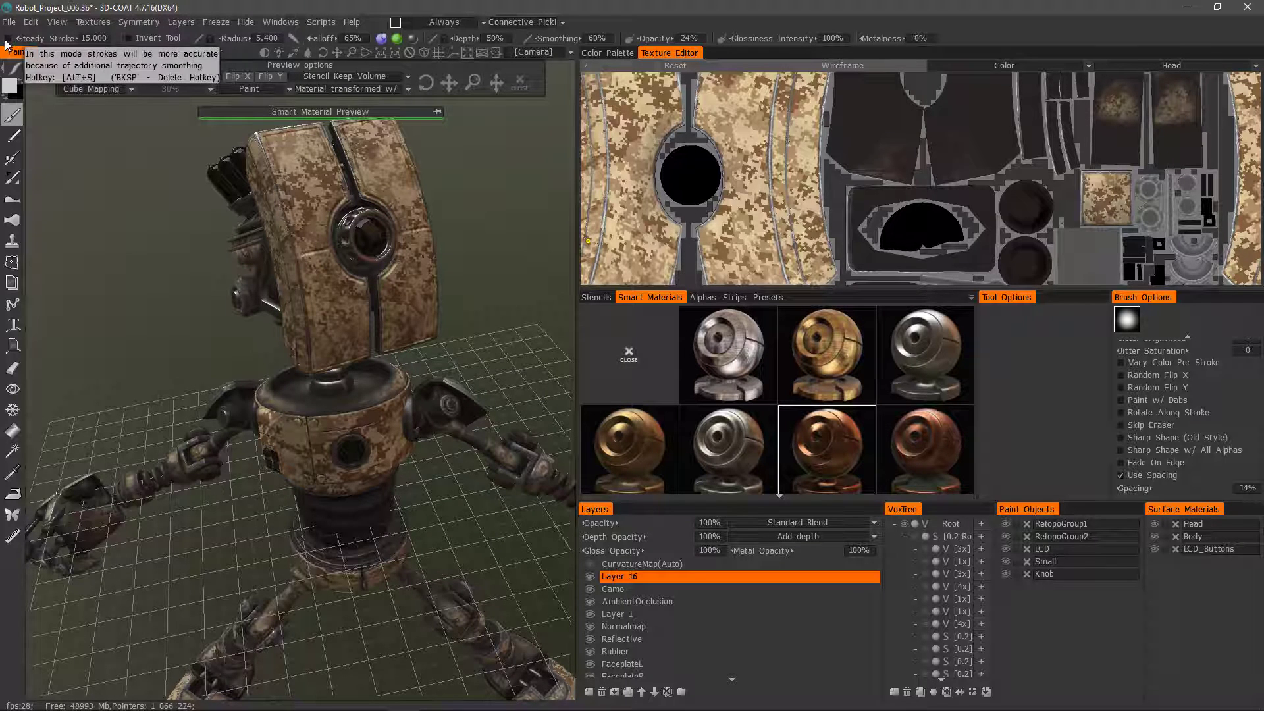
{"action": "left_click", "coordinate": [294, 39]}
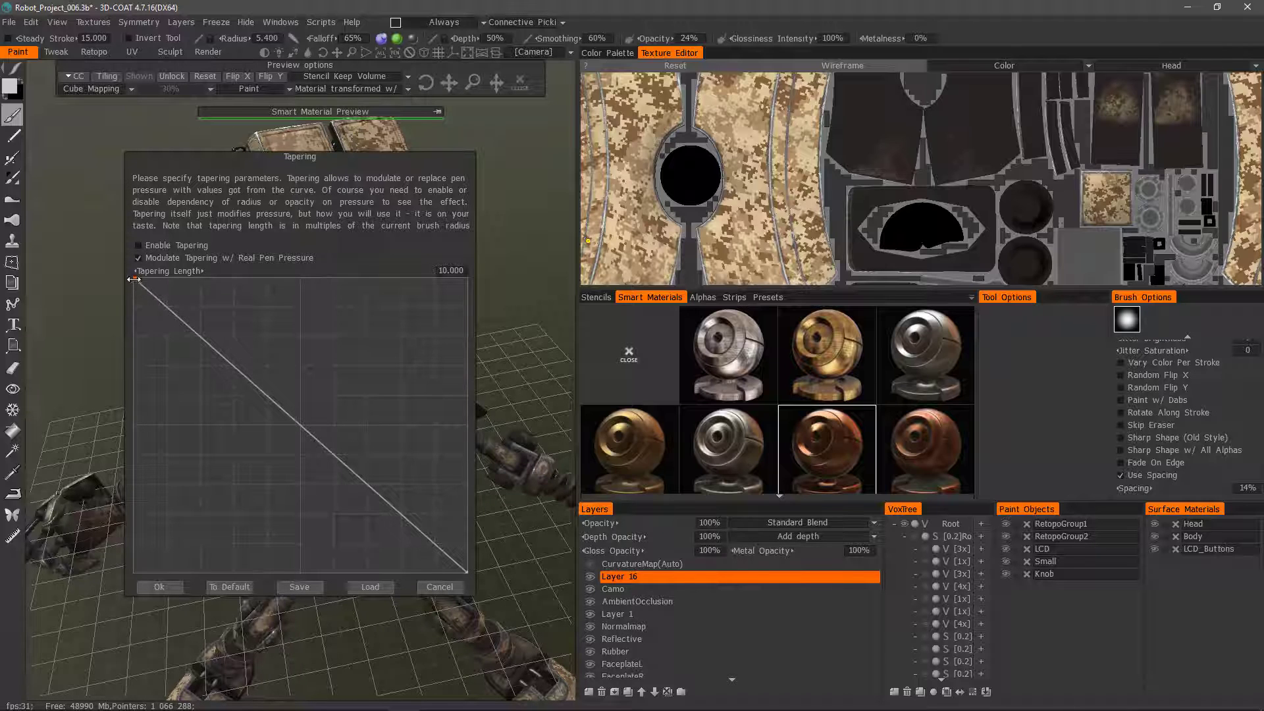
{"action": "left_click_drag", "start_coordinate": [134, 280], "coordinate": [156, 444]}
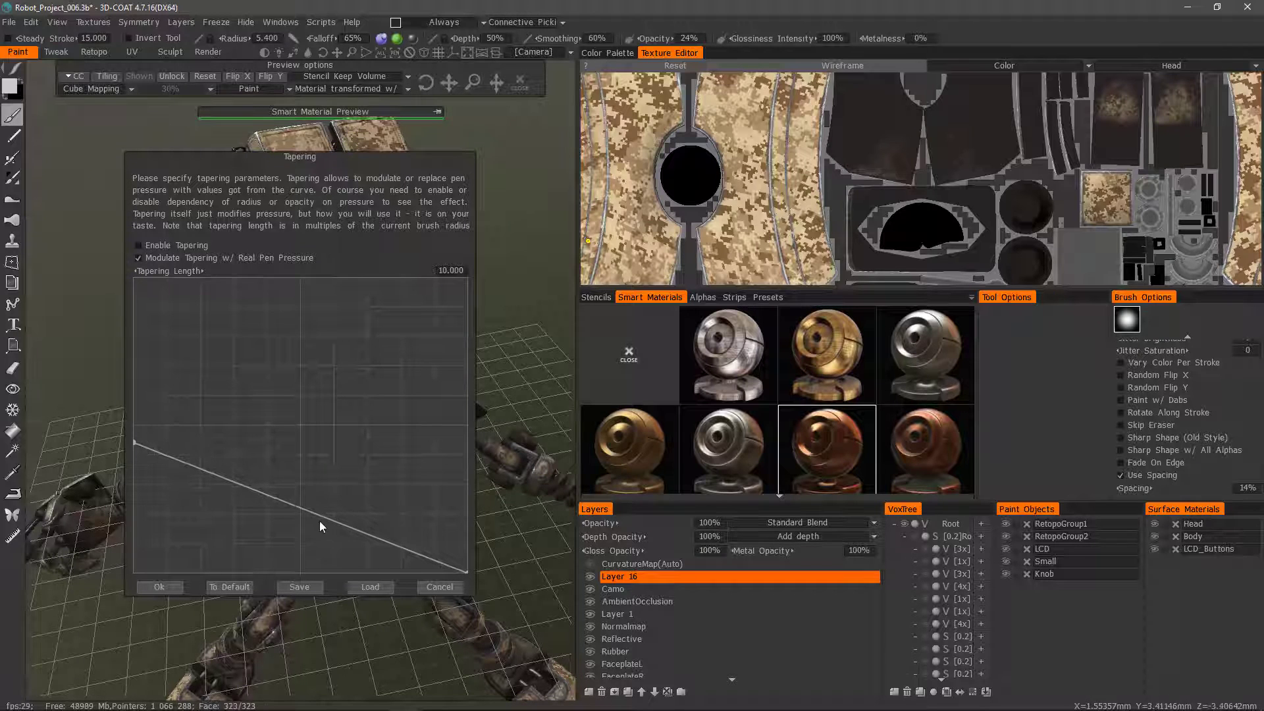
{"action": "left_click_drag", "start_coordinate": [313, 515], "coordinate": [315, 345]}
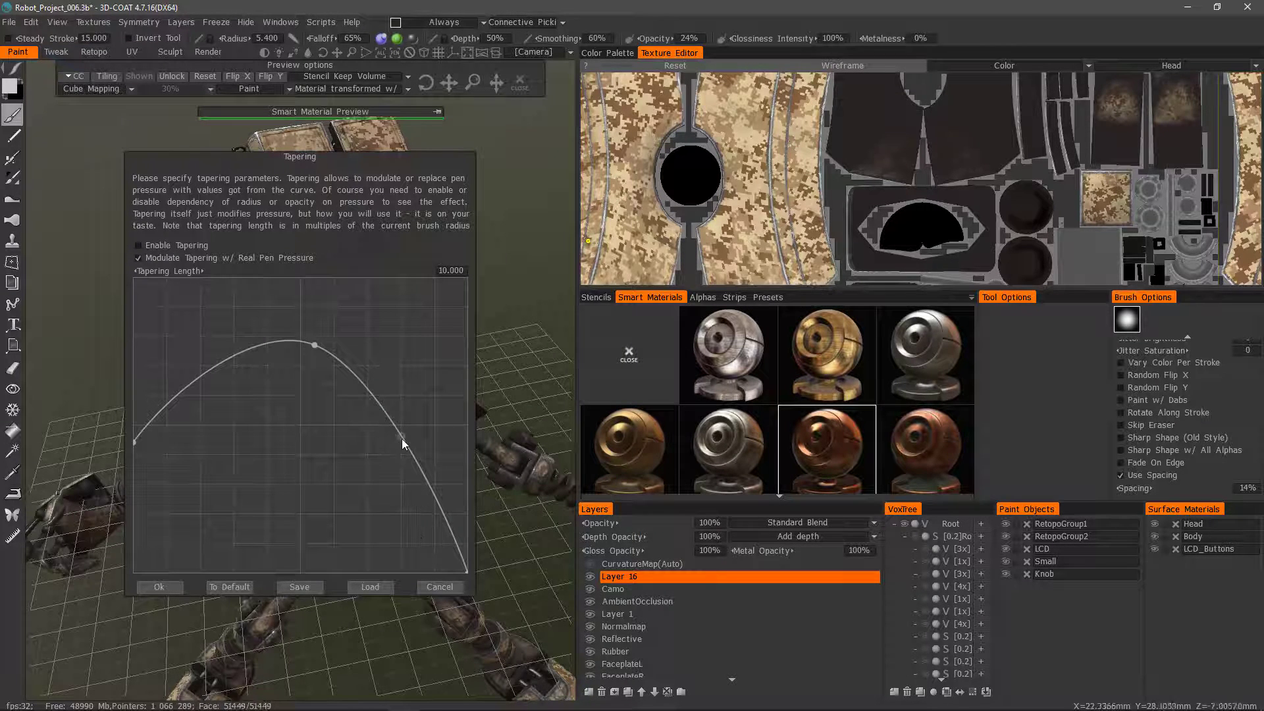
{"action": "left_click_drag", "start_coordinate": [402, 437], "coordinate": [414, 371]}
{"action": "left_click_drag", "start_coordinate": [308, 346], "coordinate": [199, 352]}
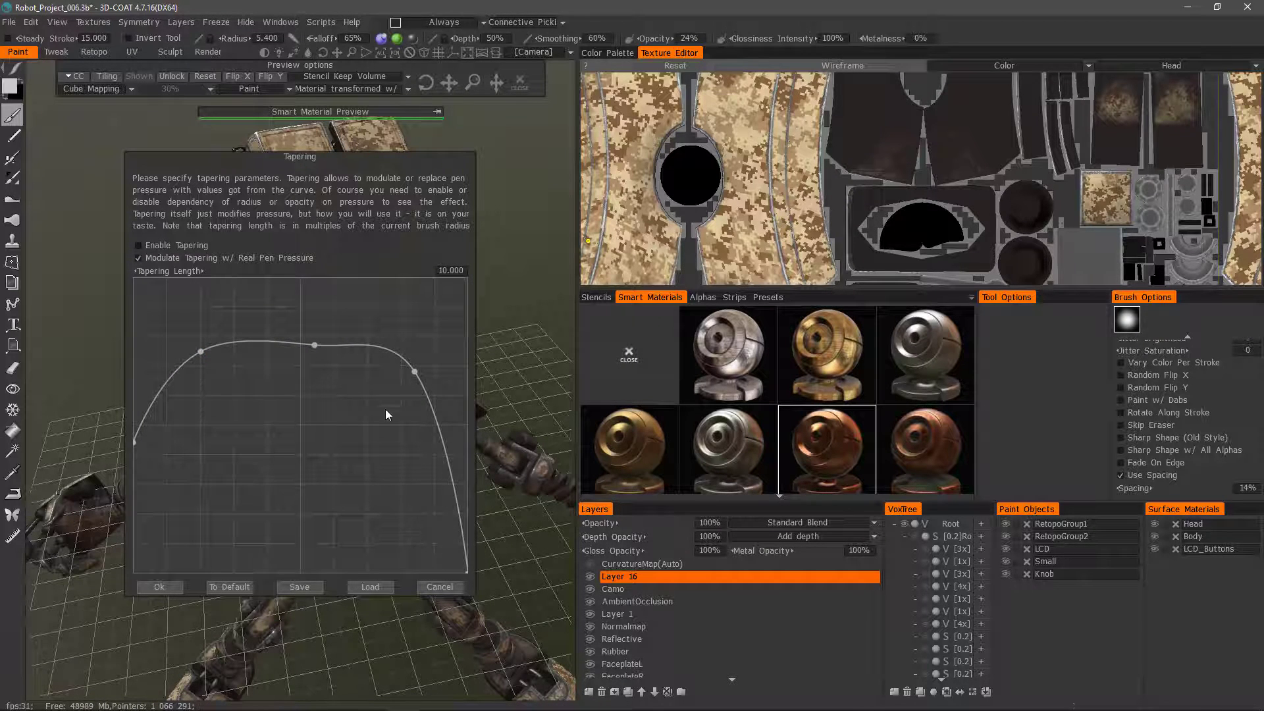
Turn off tapering modulation with real pen pressure, set the tapering length to 15.790, and discard the tapering changes
{"action": "left_click", "coordinate": [140, 245]}
{"action": "left_click", "coordinate": [139, 245]}
{"action": "left_click", "coordinate": [138, 258]}
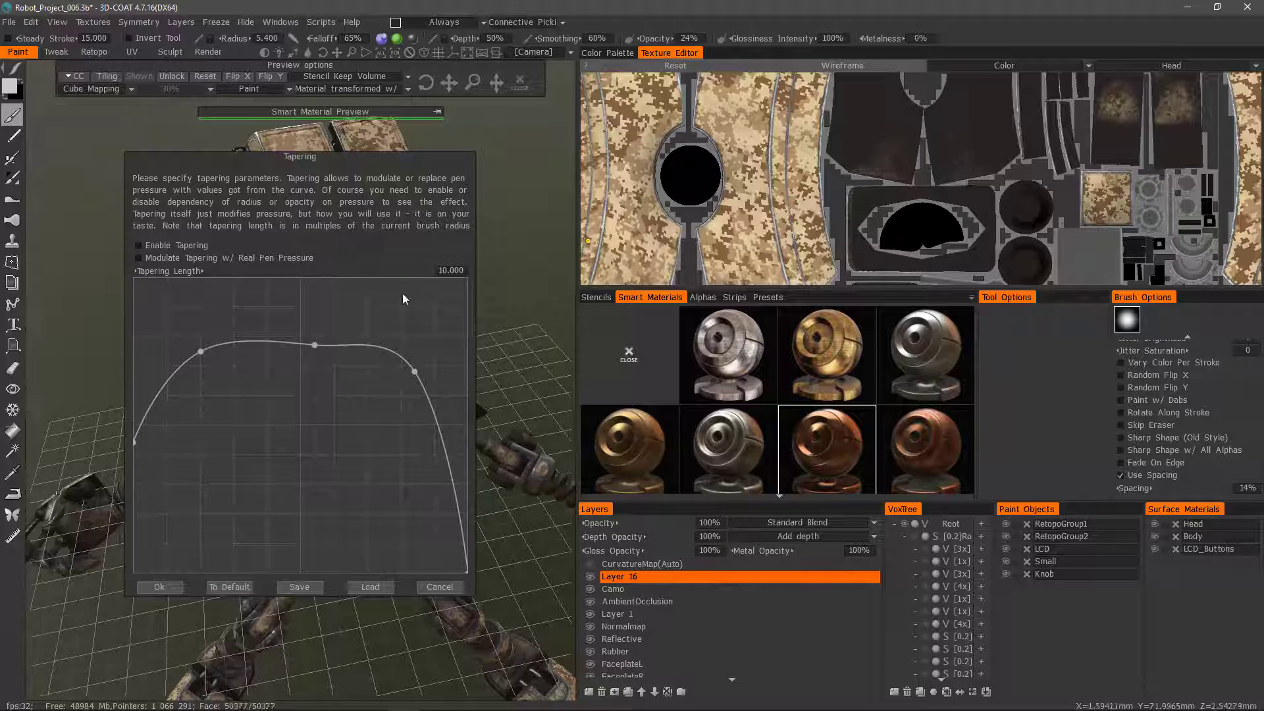
{"action": "mouse_move", "coordinate": [395, 271]}
{"action": "left_mouse_down"}
{"action": "mouse_move", "coordinate": [356, 269]}
{"action": "mouse_move", "coordinate": [403, 266]}
{"action": "left_mouse_up"}
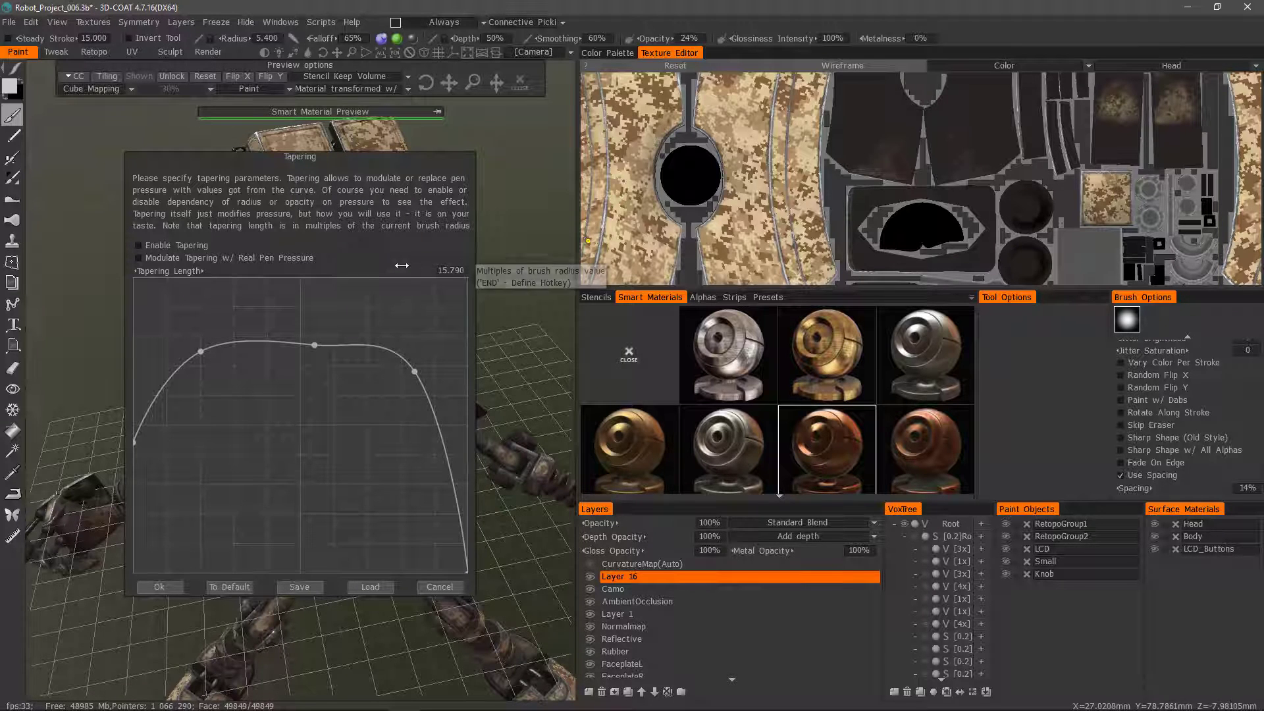
{"action": "left_click", "coordinate": [435, 590]}
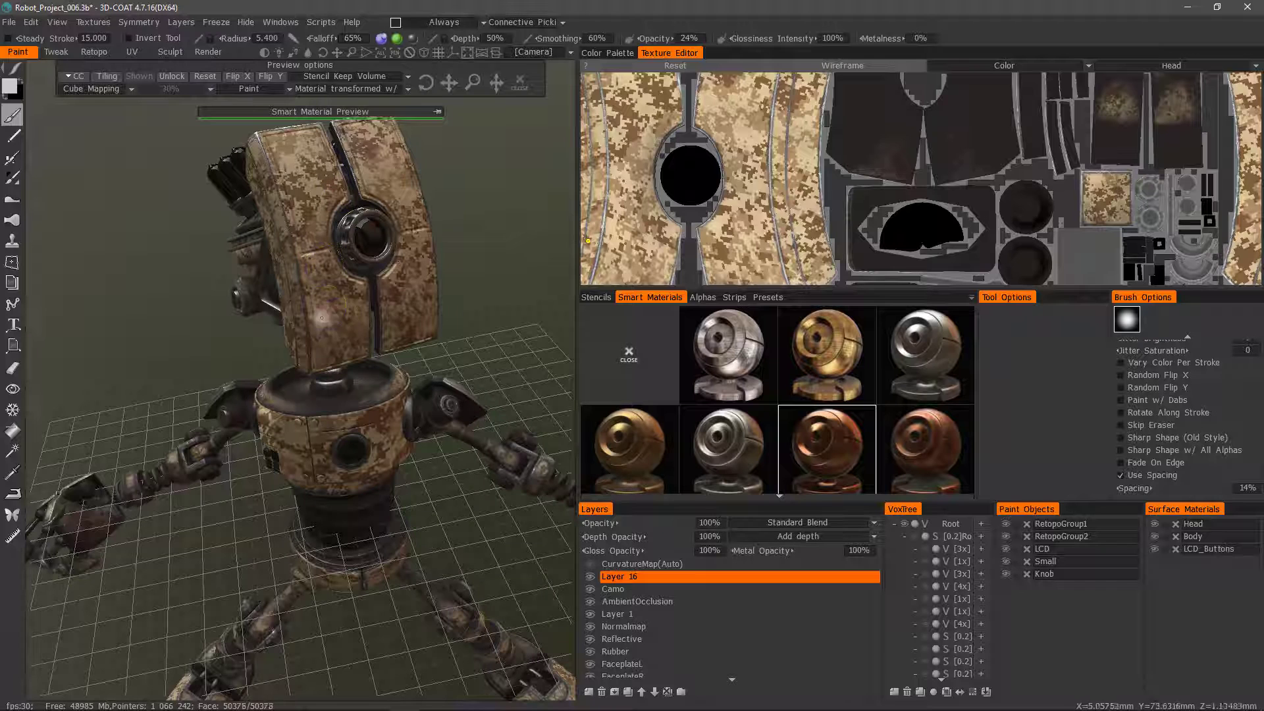
Review the Hue/Saturation/Lightness adjustment options for the current layer and close them without applying anything
{"action": "left_click_drag", "start_coordinate": [228, 338], "coordinate": [159, 262]}
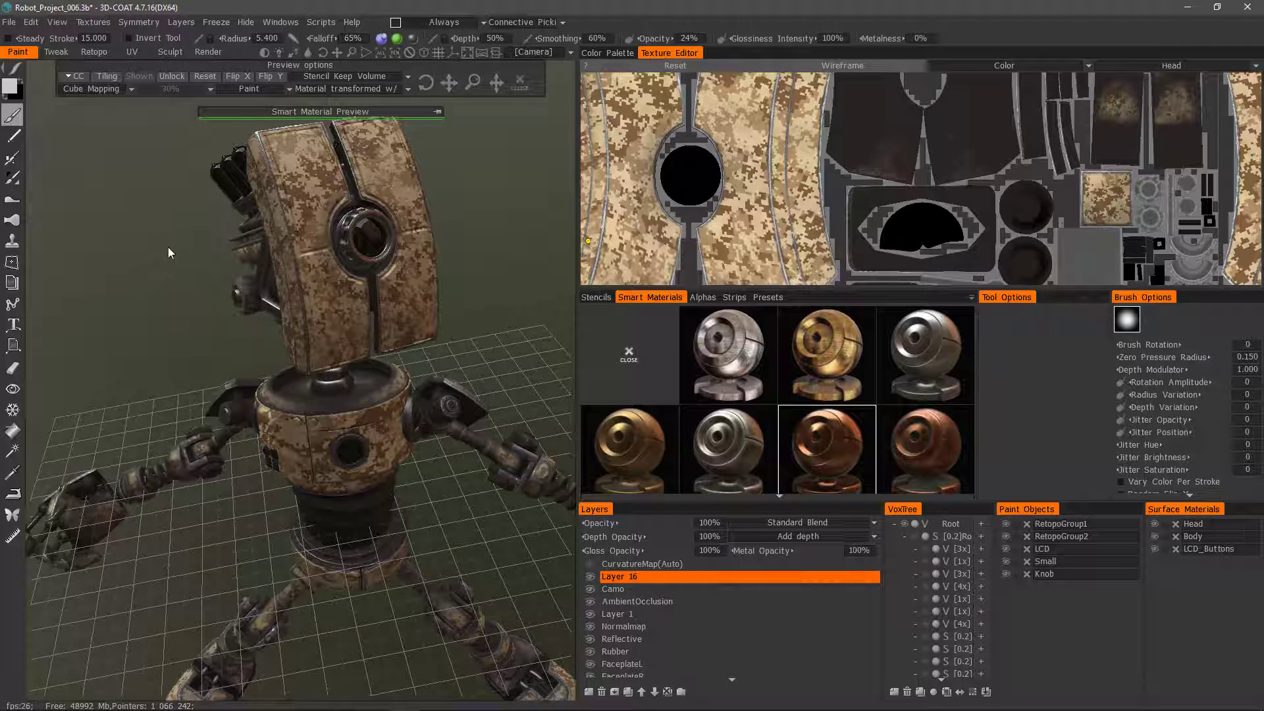
{"action": "left_click", "coordinate": [93, 21]}
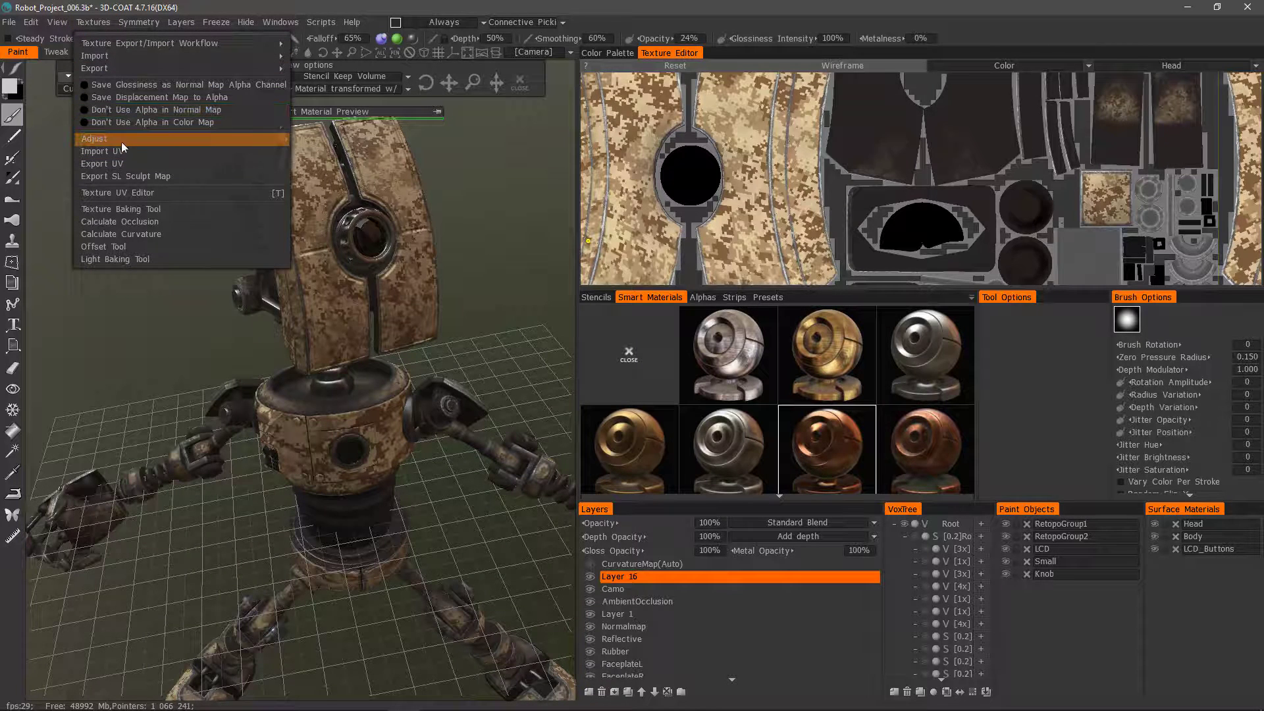
{"action": "mouse_move", "coordinate": [115, 140]}
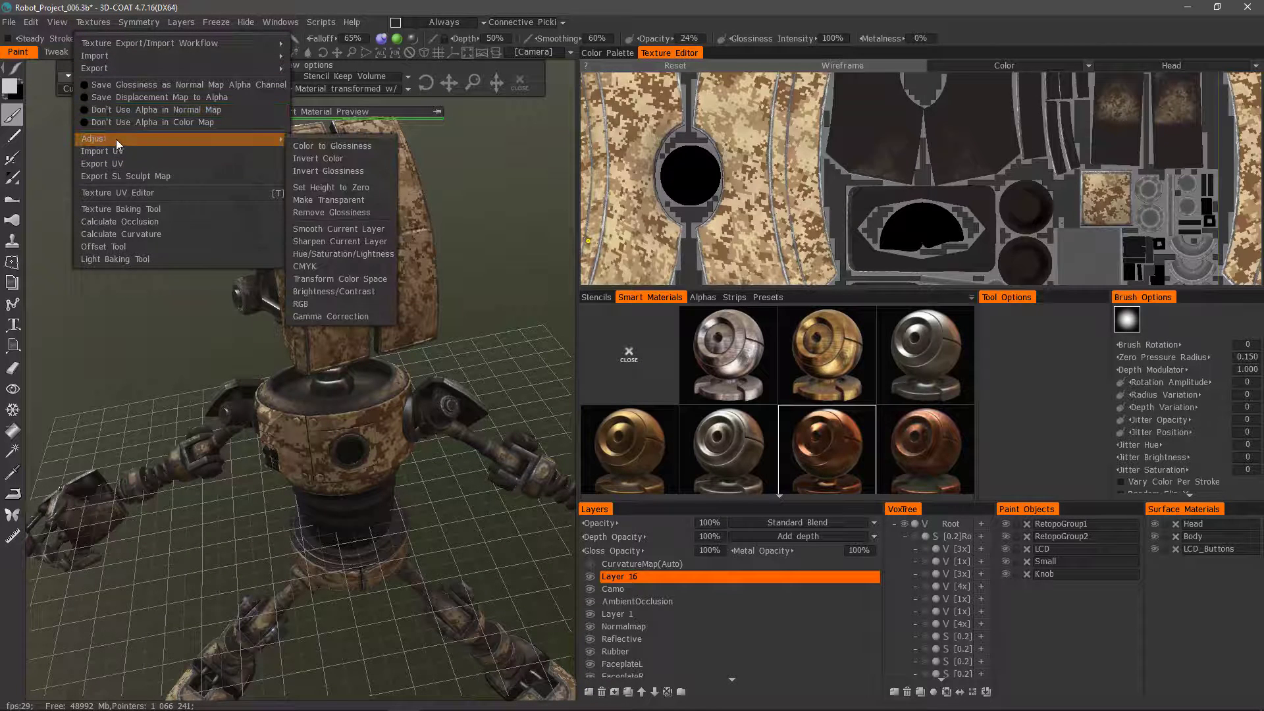
{"action": "left_click", "coordinate": [345, 255]}
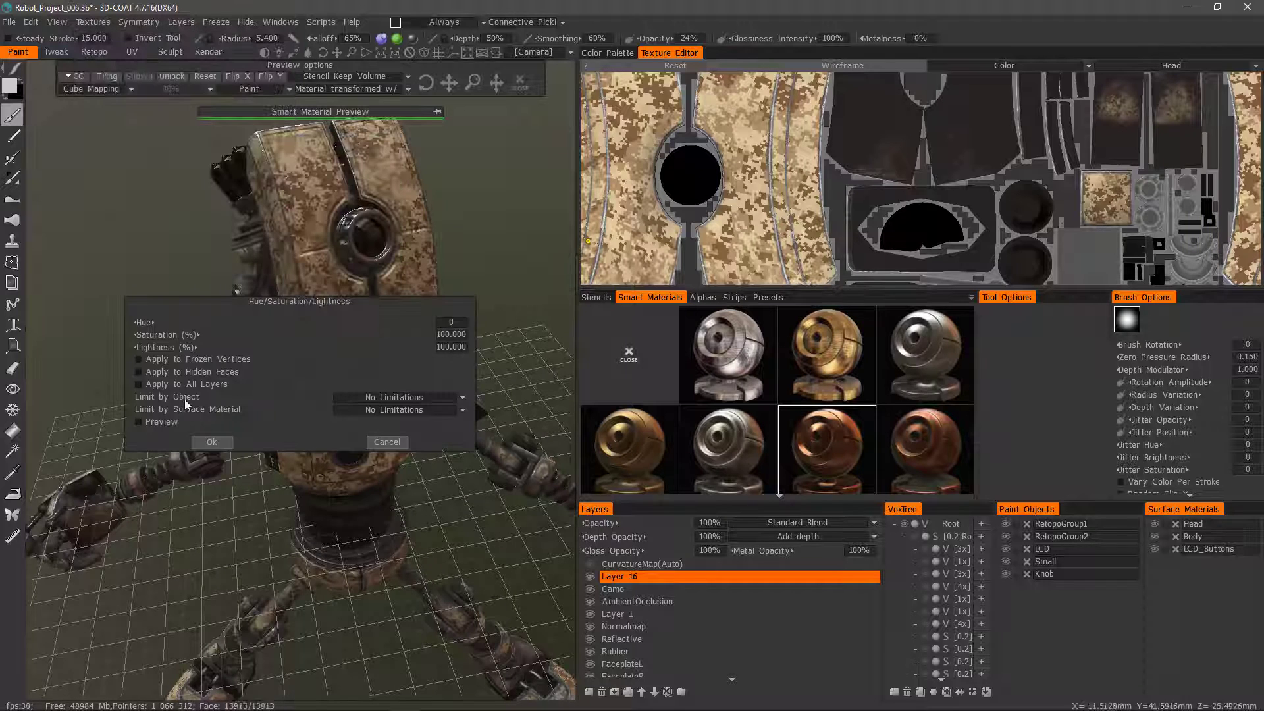
{"action": "left_click", "coordinate": [385, 443]}
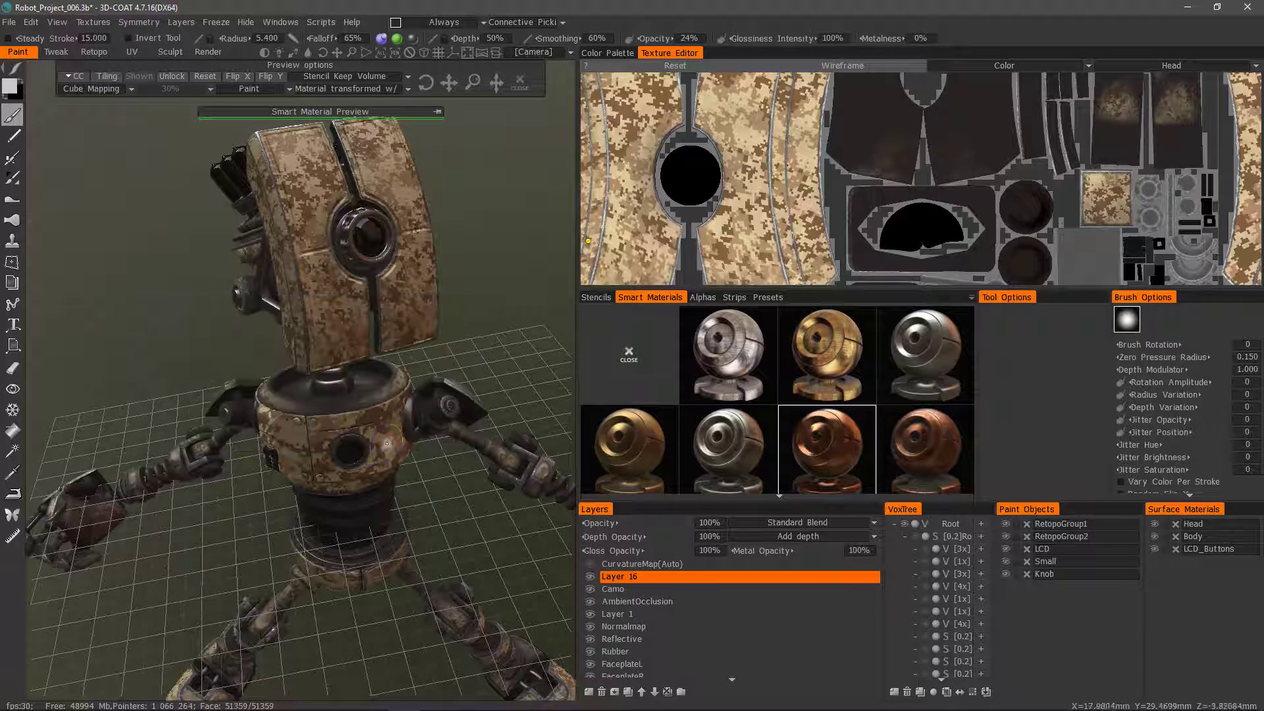
{"action": "left_click", "coordinate": [92, 23]}
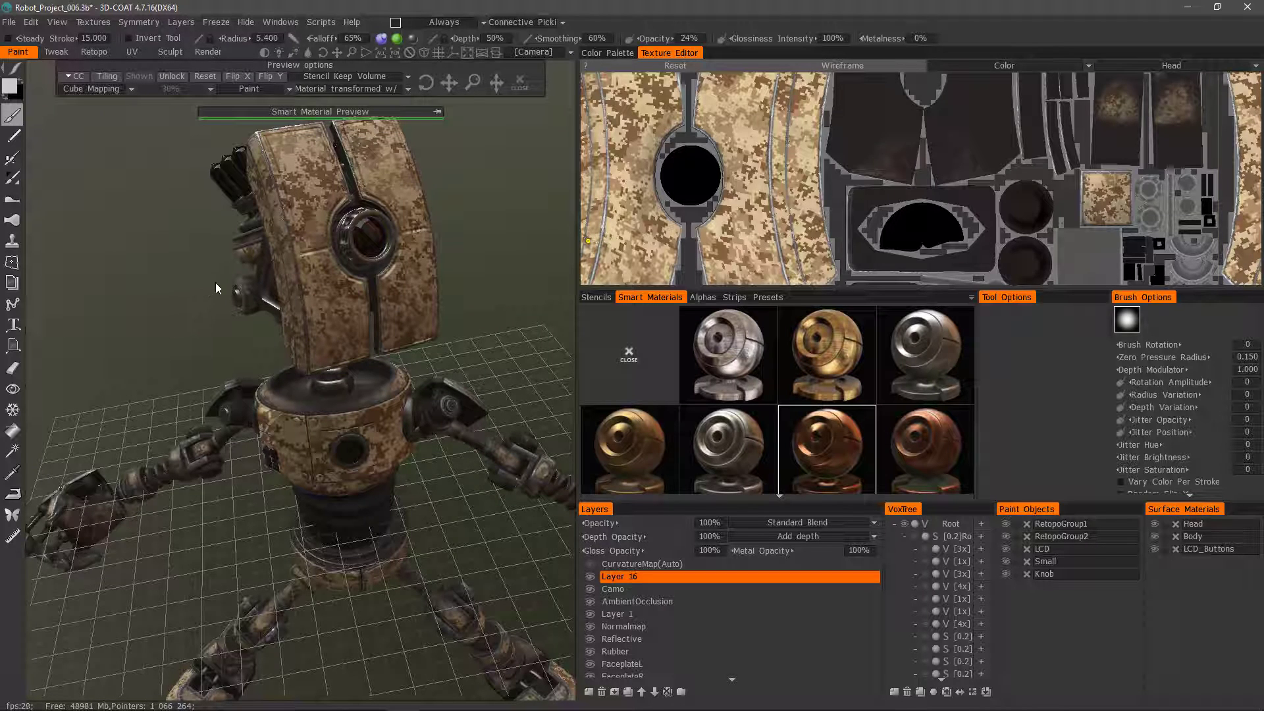
Send all layers of the Head UV set to Photoshop as the external editor
{"action": "left_click", "coordinate": [30, 23]}
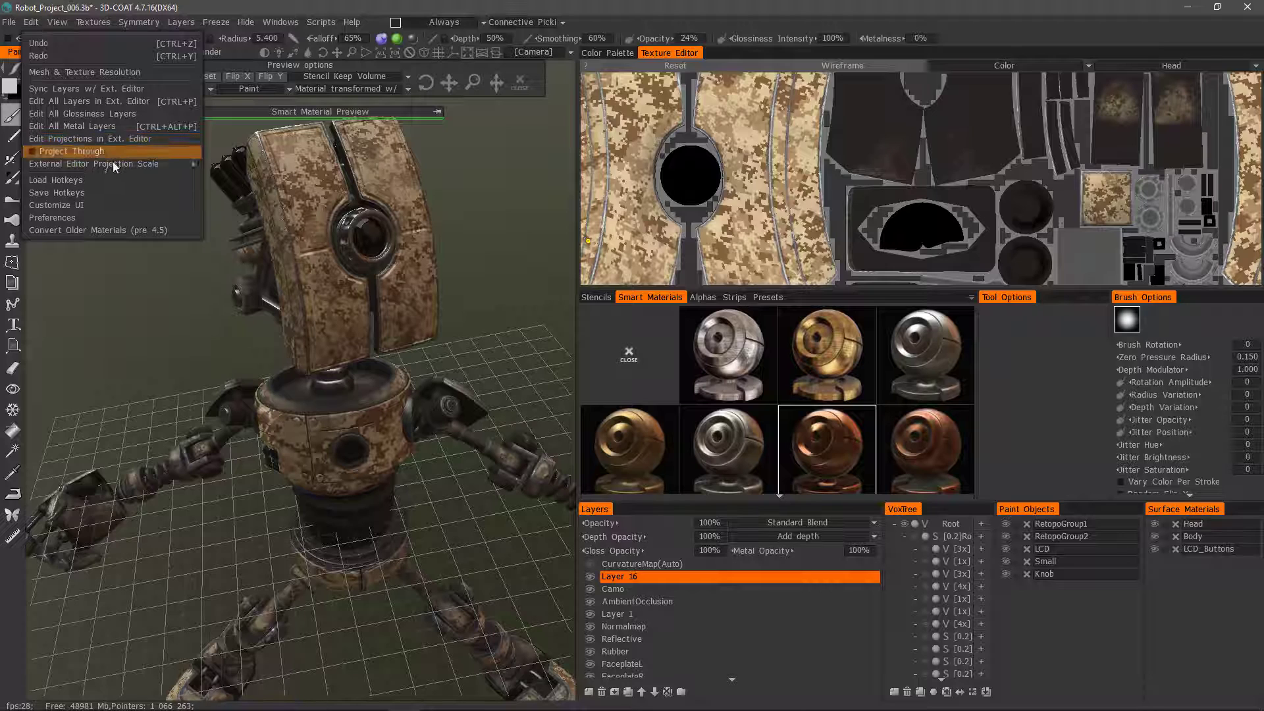
{"action": "mouse_move", "coordinate": [111, 164]}
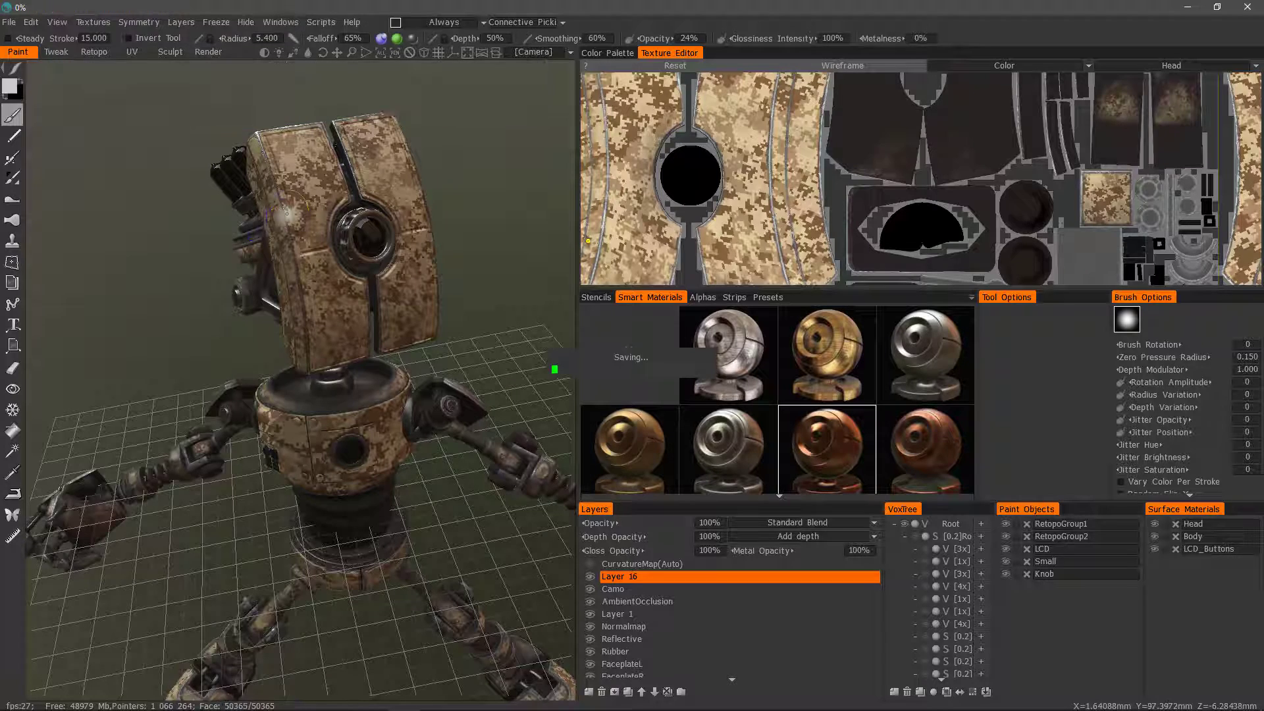
{"action": "key", "text": "ctrl+p"}
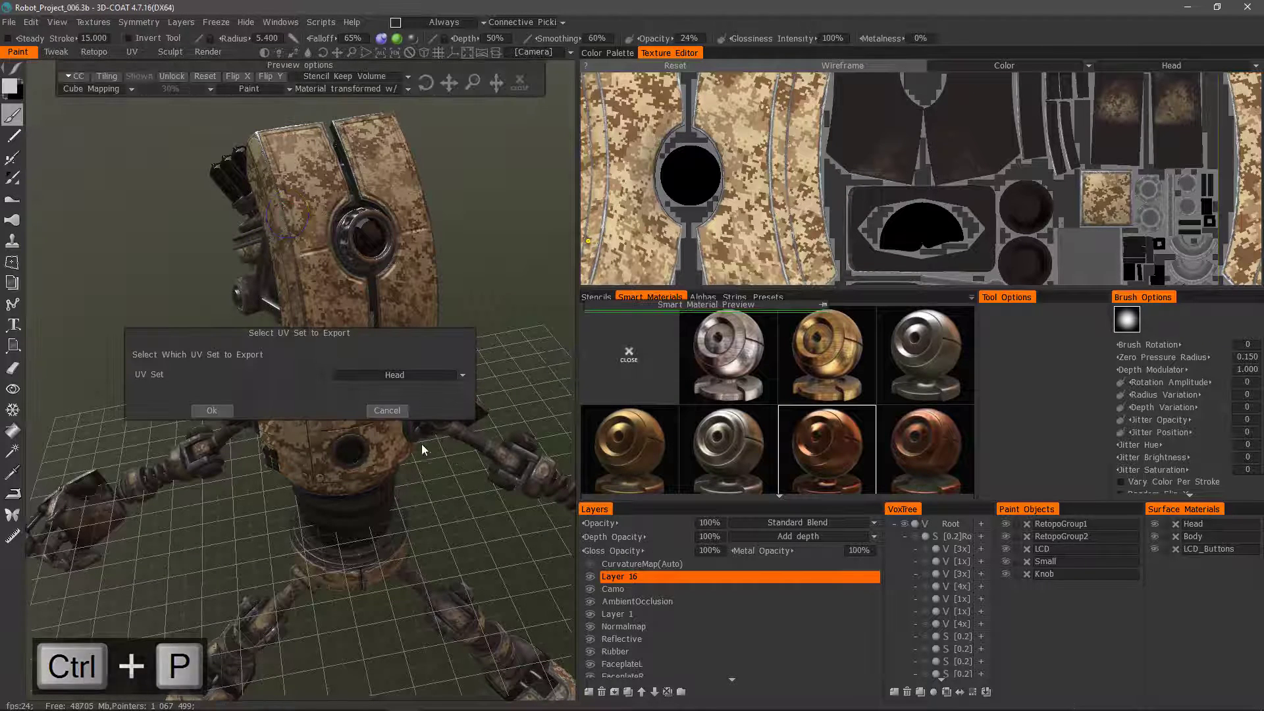
{"action": "left_click", "coordinate": [215, 411]}
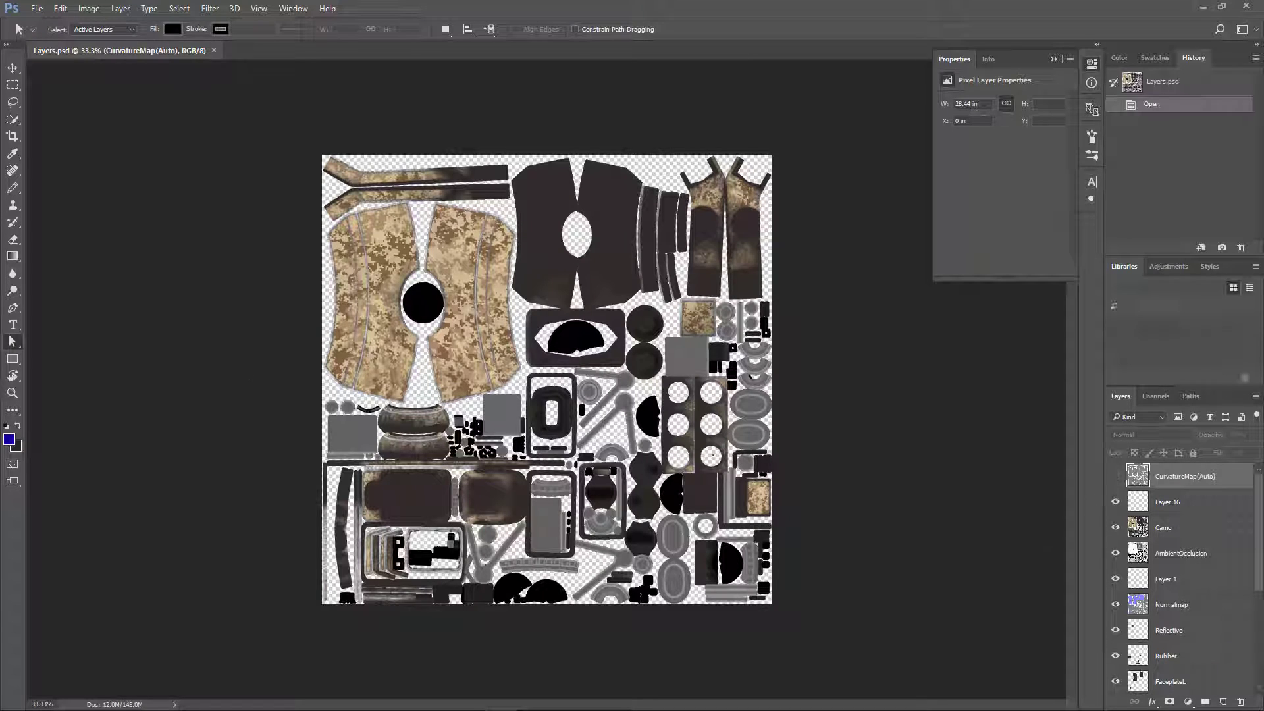
Paint a short blue stroke on Layer 16 over one camouflaged faceplate using a hard 13 px brush
{"action": "scroll", "coordinate": [1183, 578], "scroll_direction": "down", "scroll_amount": 7}
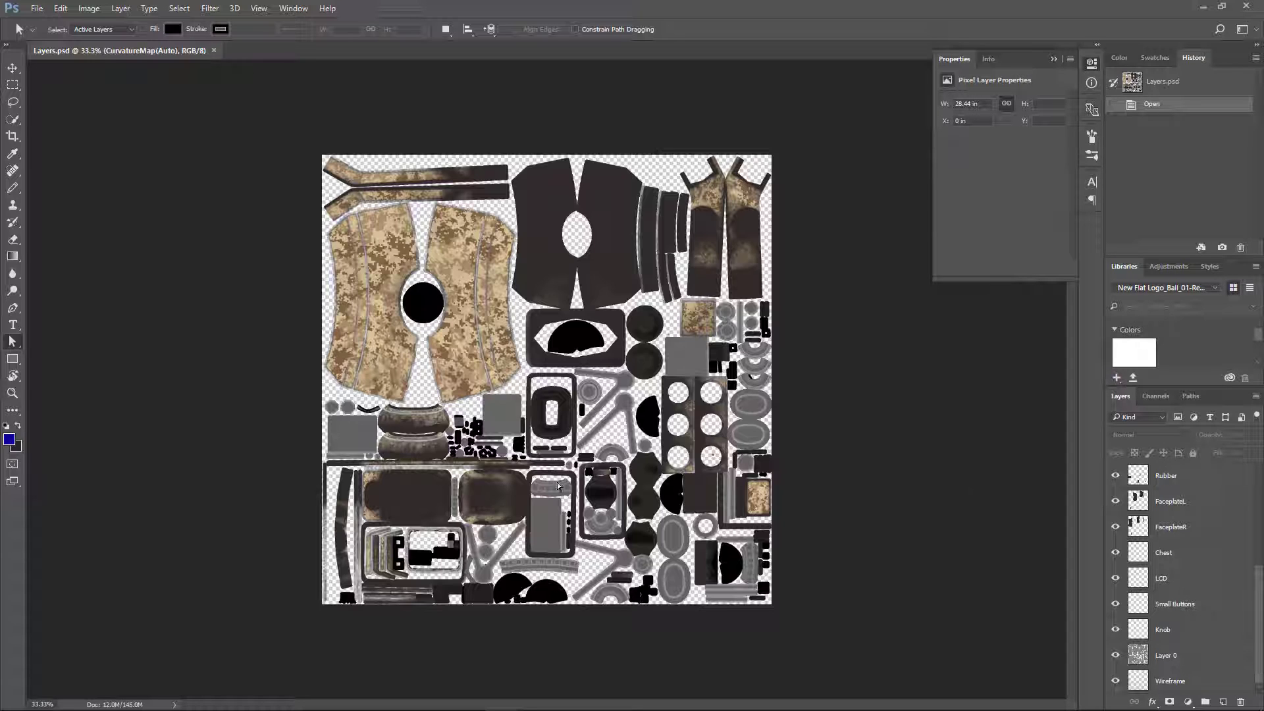
{"action": "left_click", "coordinate": [13, 188]}
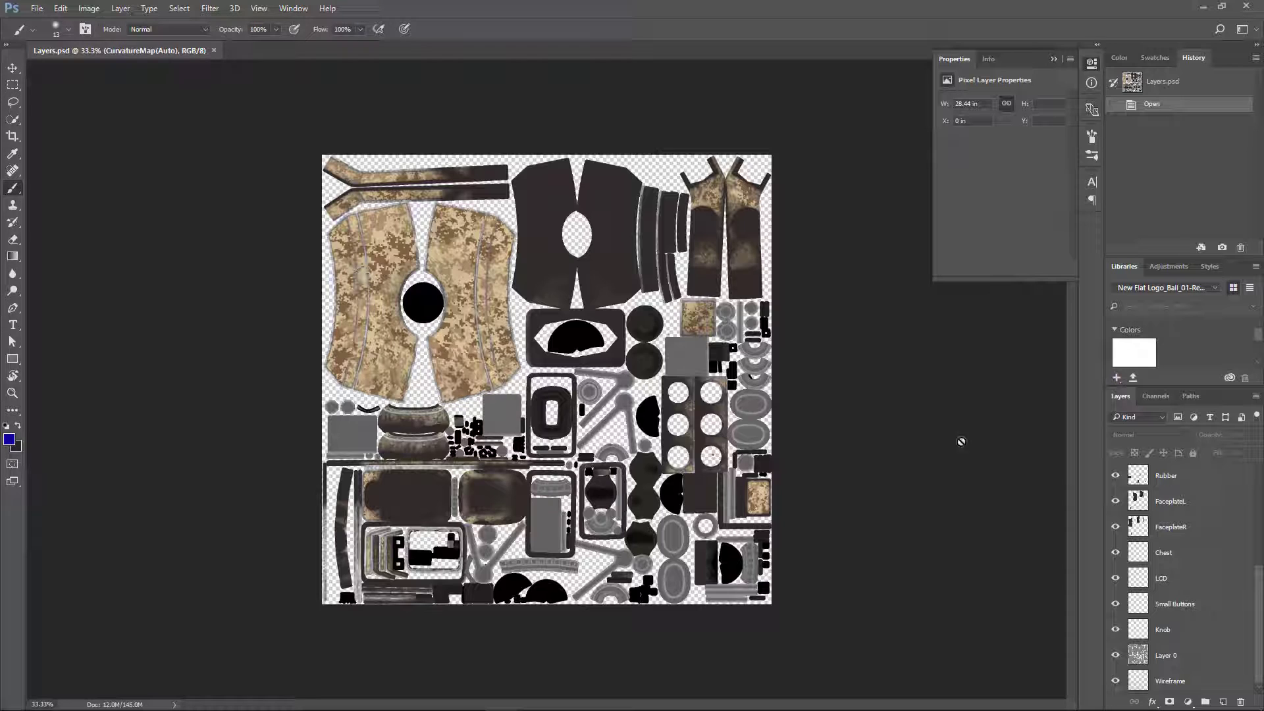
{"action": "left_click_drag", "start_coordinate": [1260, 624], "coordinate": [1261, 500]}
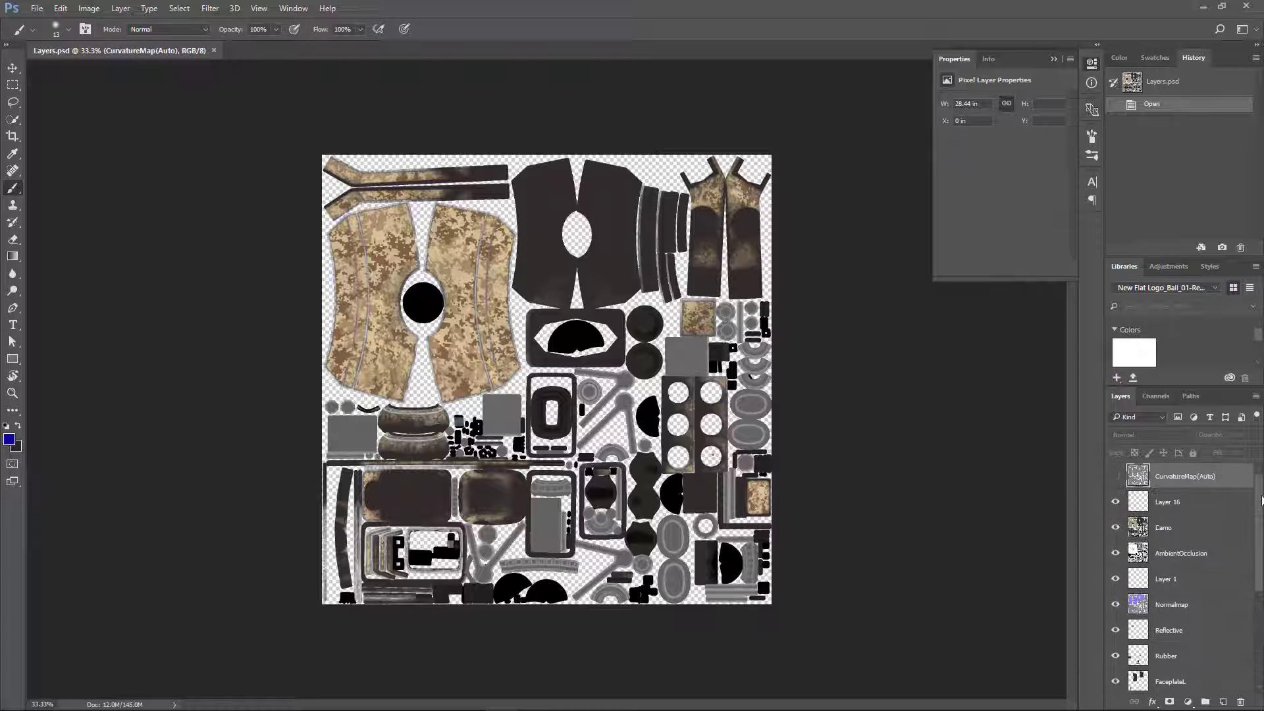
{"action": "left_click", "coordinate": [1175, 502]}
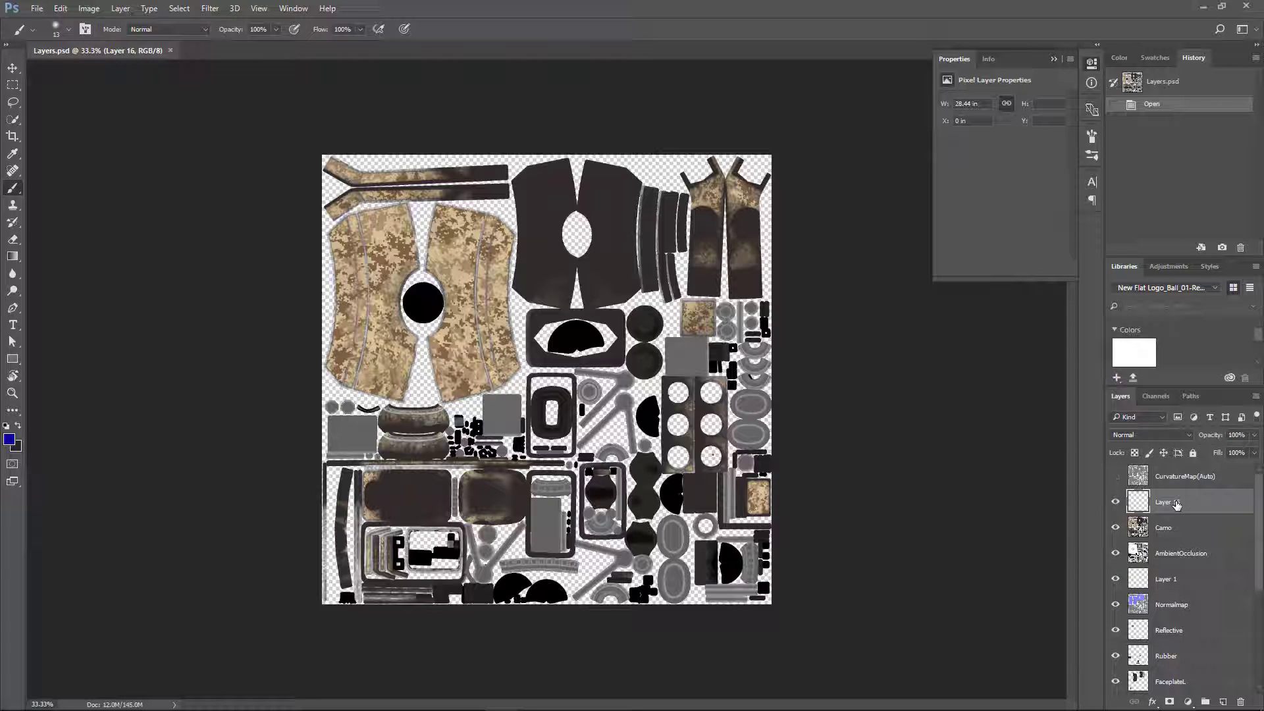
{"action": "right_click", "coordinate": [375, 276]}
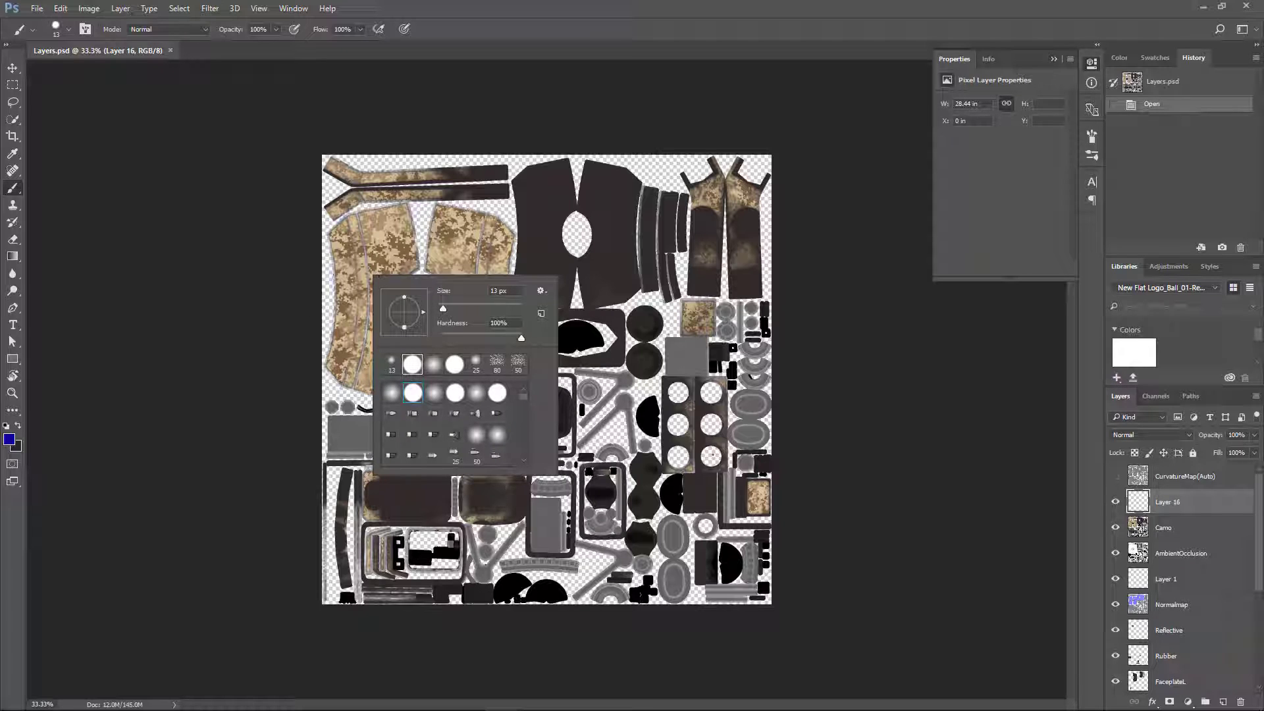
{"action": "left_click", "coordinate": [361, 256]}
{"action": "left_click_drag", "start_coordinate": [369, 253], "coordinate": [397, 254]}
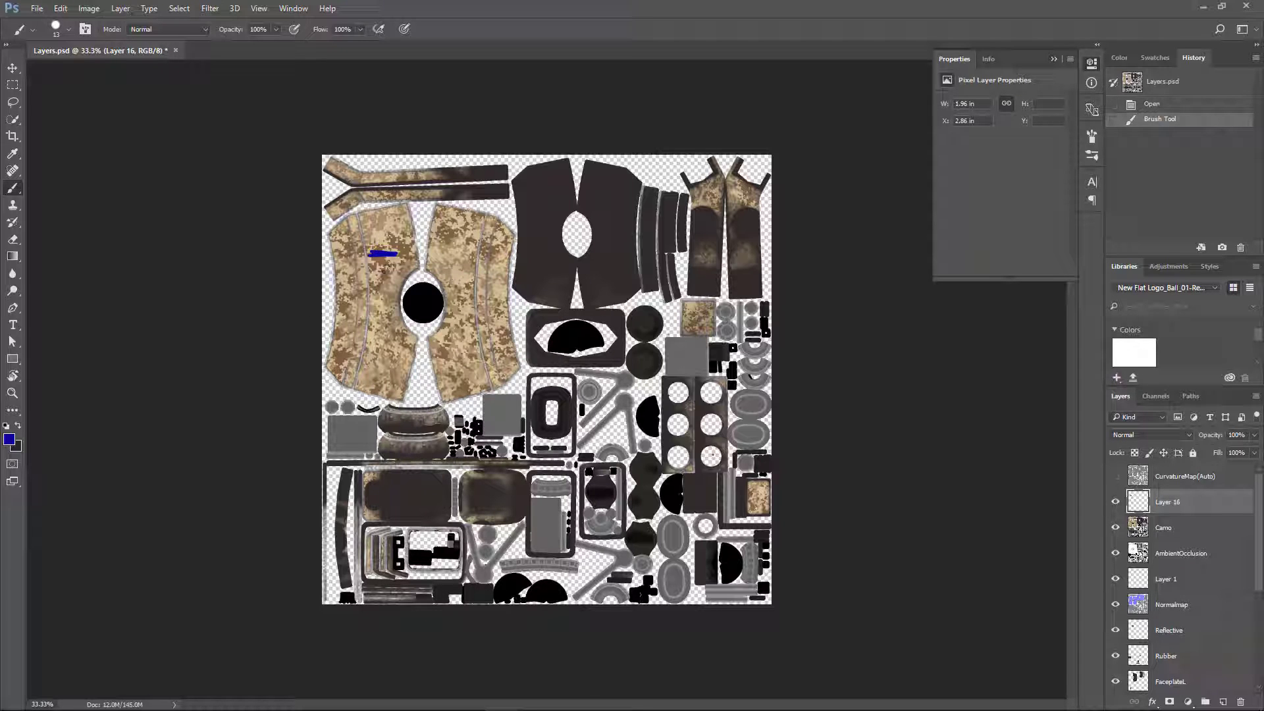
Enlarge the brush to 150 px, paint a blue band across the upper part of both faceplates, and save Layers.psd
{"action": "key", "text": "bracketright"}
{"action": "key", "text": "bracketright"}
{"action": "key", "text": "bracketright"}
{"action": "key", "text": "bracketright"}
{"action": "key", "text": "bracketright"}
{"action": "key", "text": "bracketright"}
{"action": "key", "text": "bracketright"}
{"action": "key", "text": "bracketright"}
{"action": "key", "text": "bracketright"}
{"action": "key", "text": "bracketright"}
{"action": "key", "text": "bracketright"}
{"action": "mouse_move", "coordinate": [391, 250]}
{"action": "left_mouse_down"}
{"action": "mouse_move", "coordinate": [405, 235]}
{"action": "mouse_move", "coordinate": [372, 267]}
{"action": "mouse_move", "coordinate": [425, 246]}
{"action": "mouse_move", "coordinate": [500, 260]}
{"action": "mouse_move", "coordinate": [474, 283]}
{"action": "mouse_move", "coordinate": [441, 262]}
{"action": "left_mouse_up"}
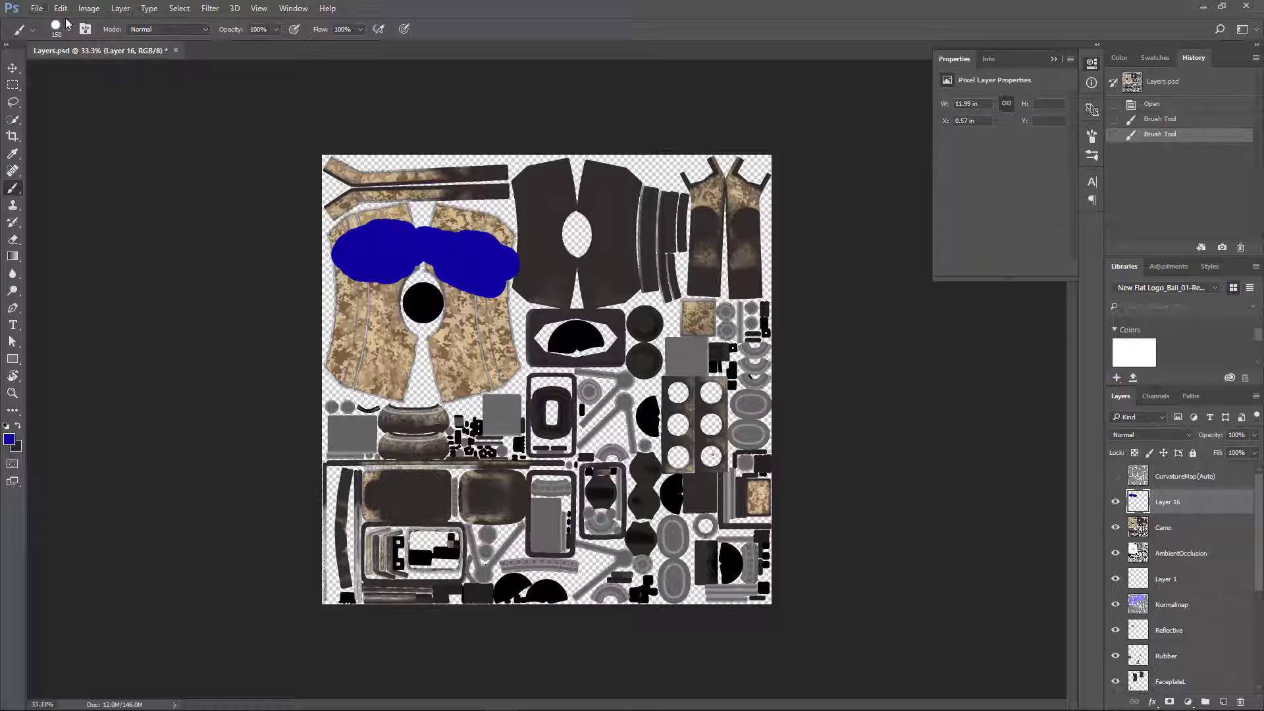
{"action": "key", "text": "ctrl+s"}
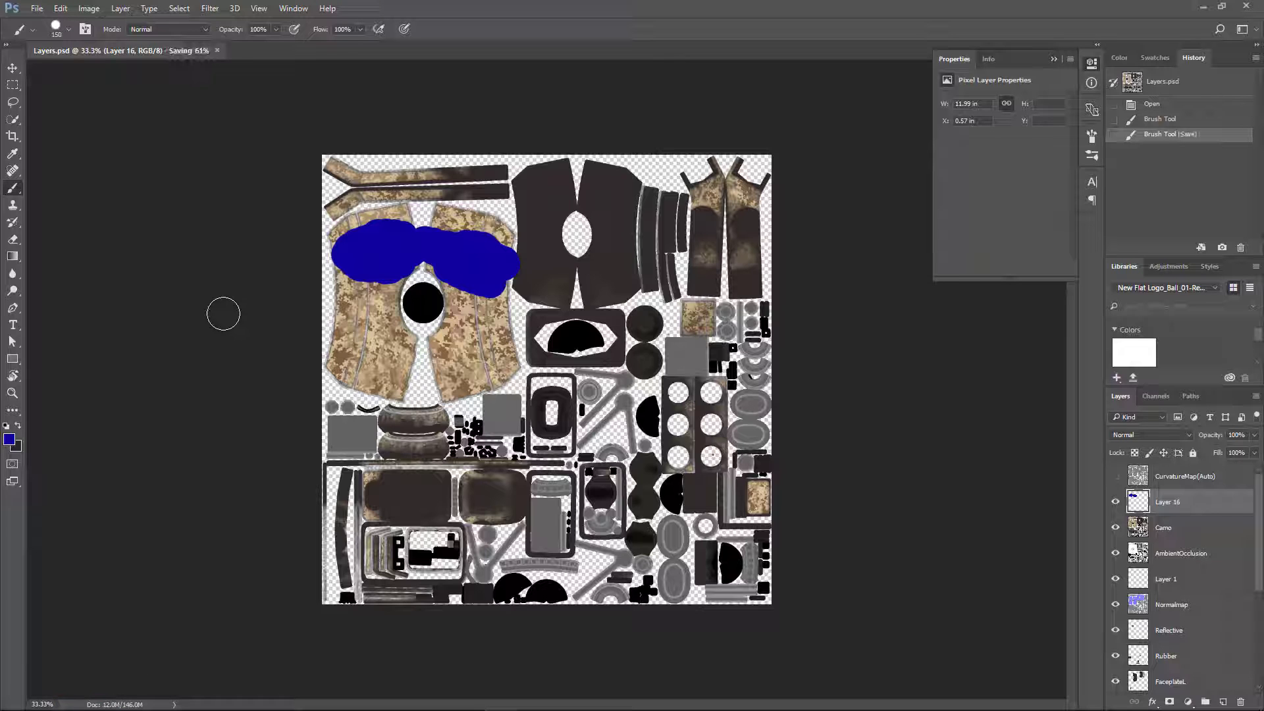
Switch back to 3D-Coat and delete Layer 16 with the blue paint
{"action": "mouse_move", "coordinate": [520, 707]}
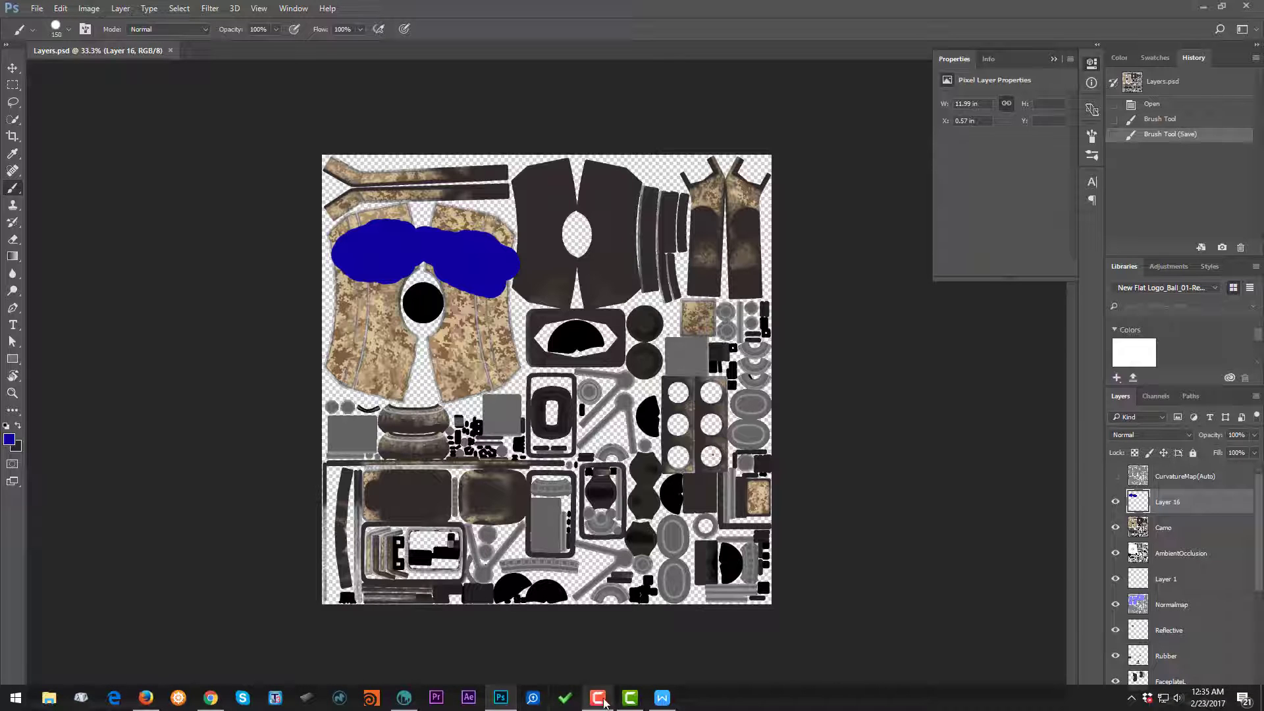
{"action": "left_click", "coordinate": [403, 699]}
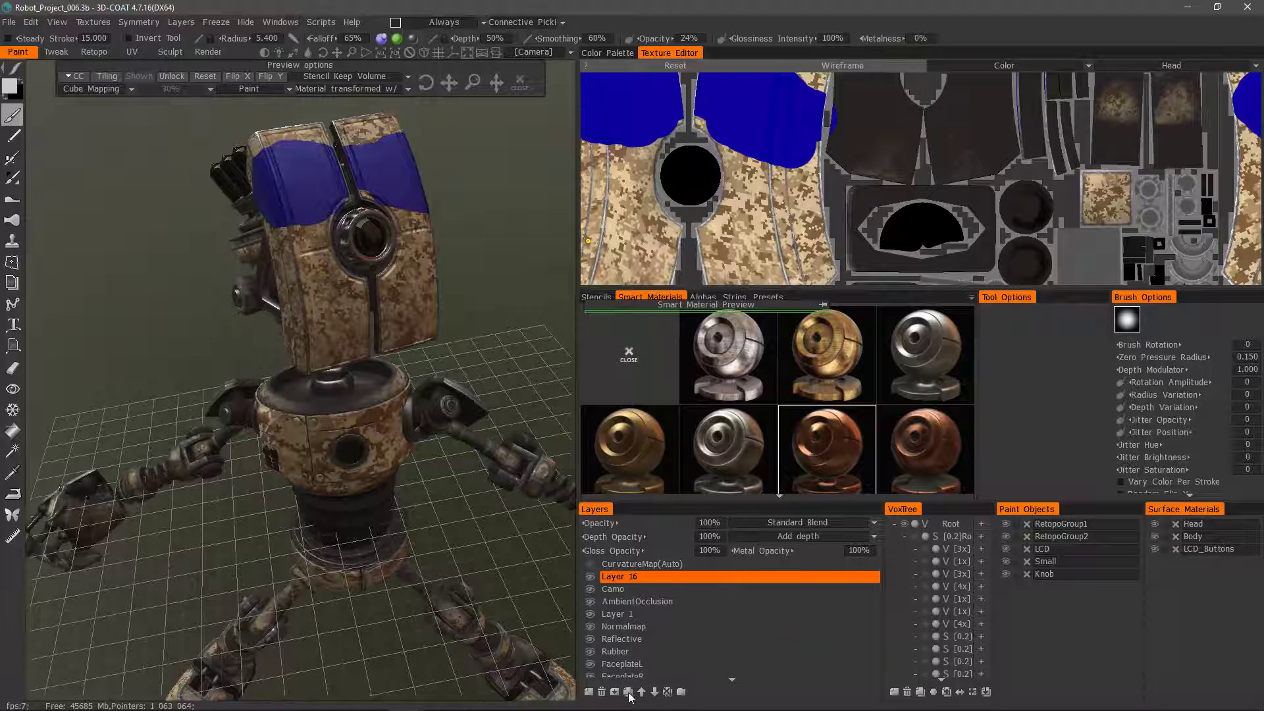
{"action": "left_click", "coordinate": [601, 692]}
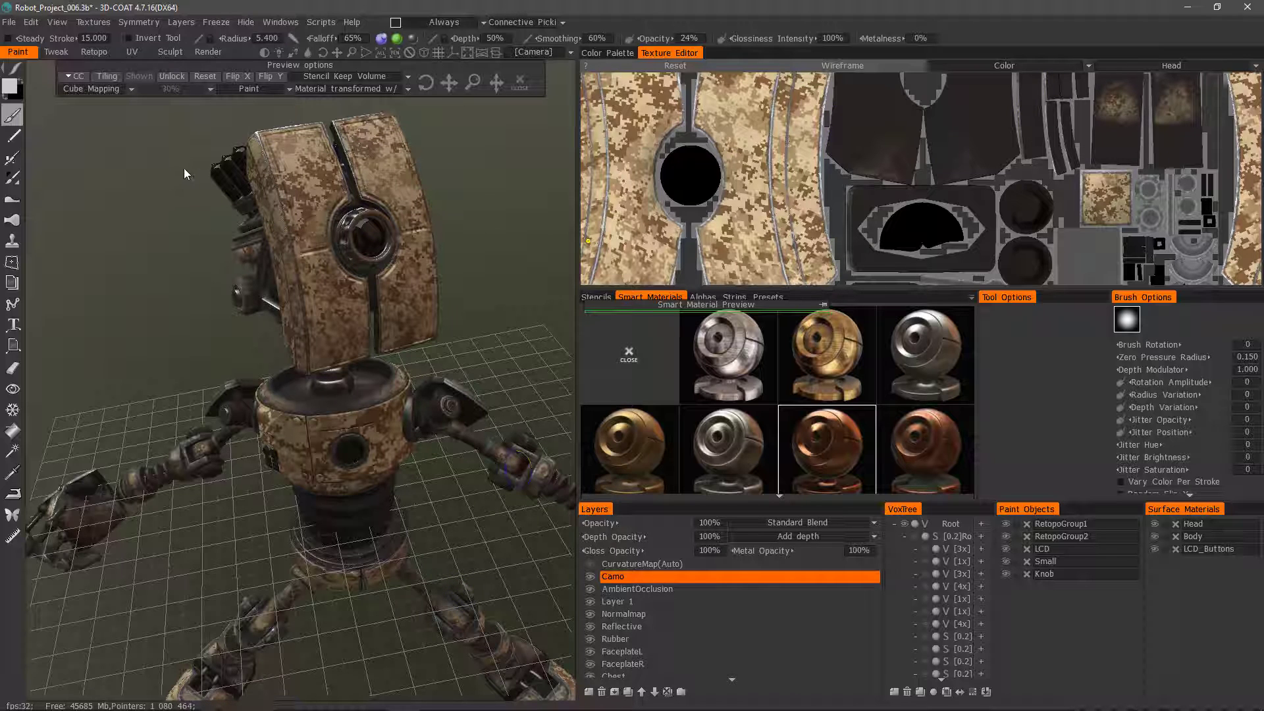
Reset the current page layout to default and close the smart material preview
{"action": "left_click", "coordinate": [281, 25]}
{"action": "left_click", "coordinate": [280, 24]}
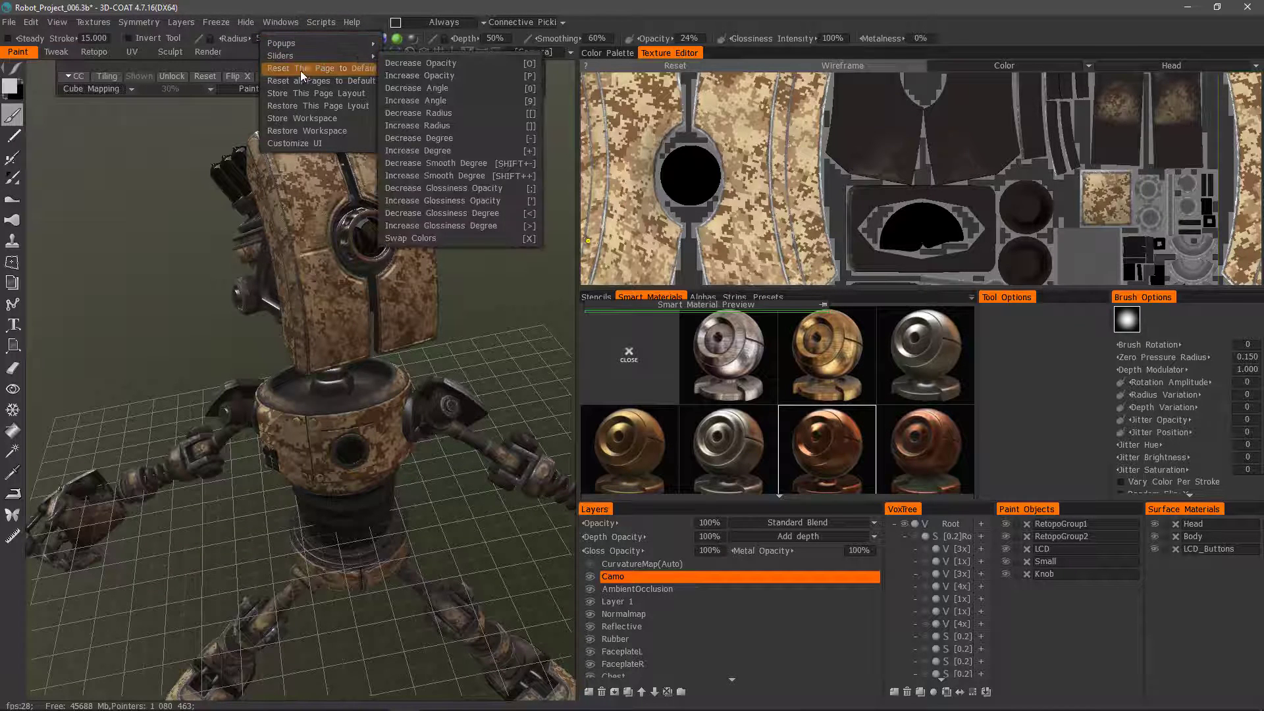
{"action": "left_click", "coordinate": [321, 68]}
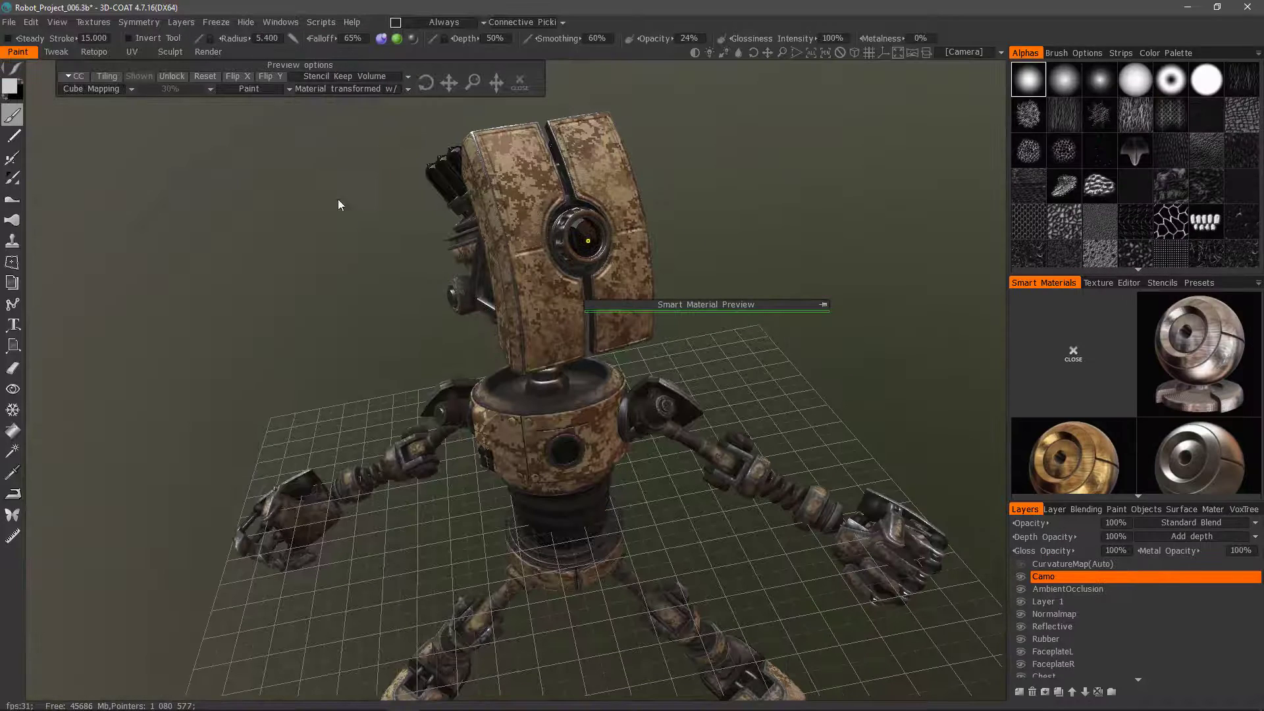
{"action": "left_click", "coordinate": [283, 22]}
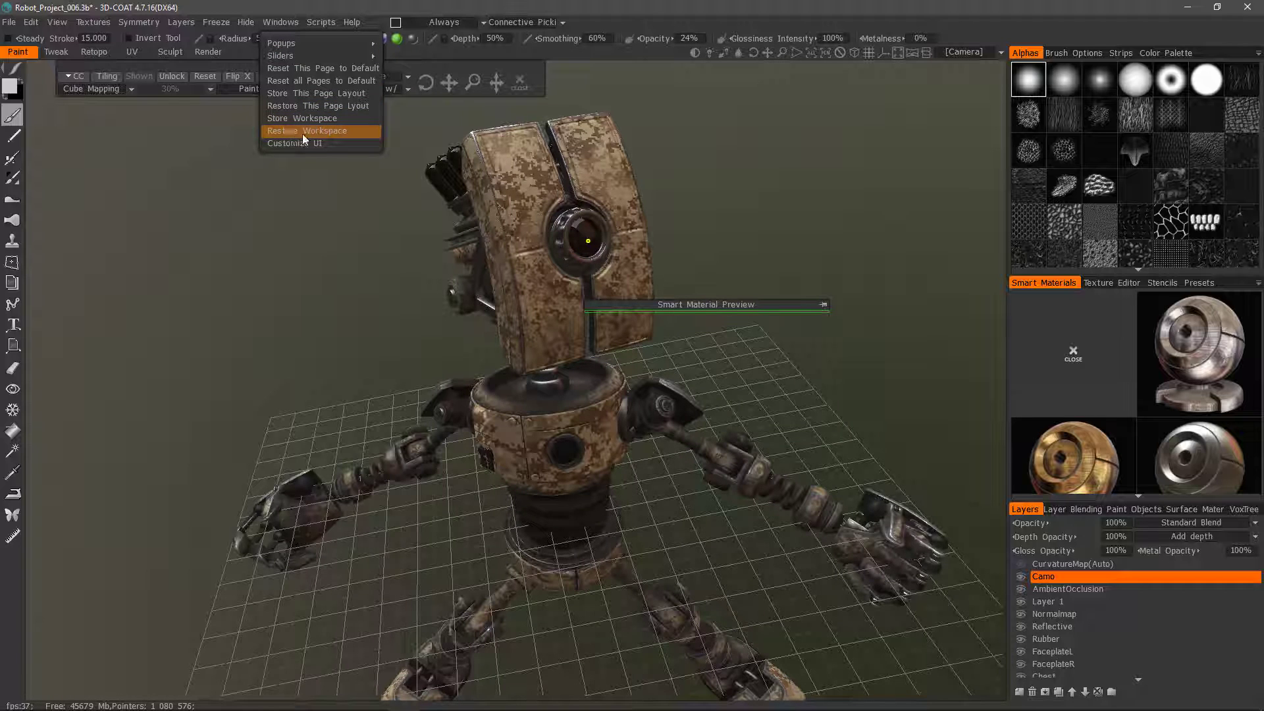
{"action": "left_click", "coordinate": [282, 132]}
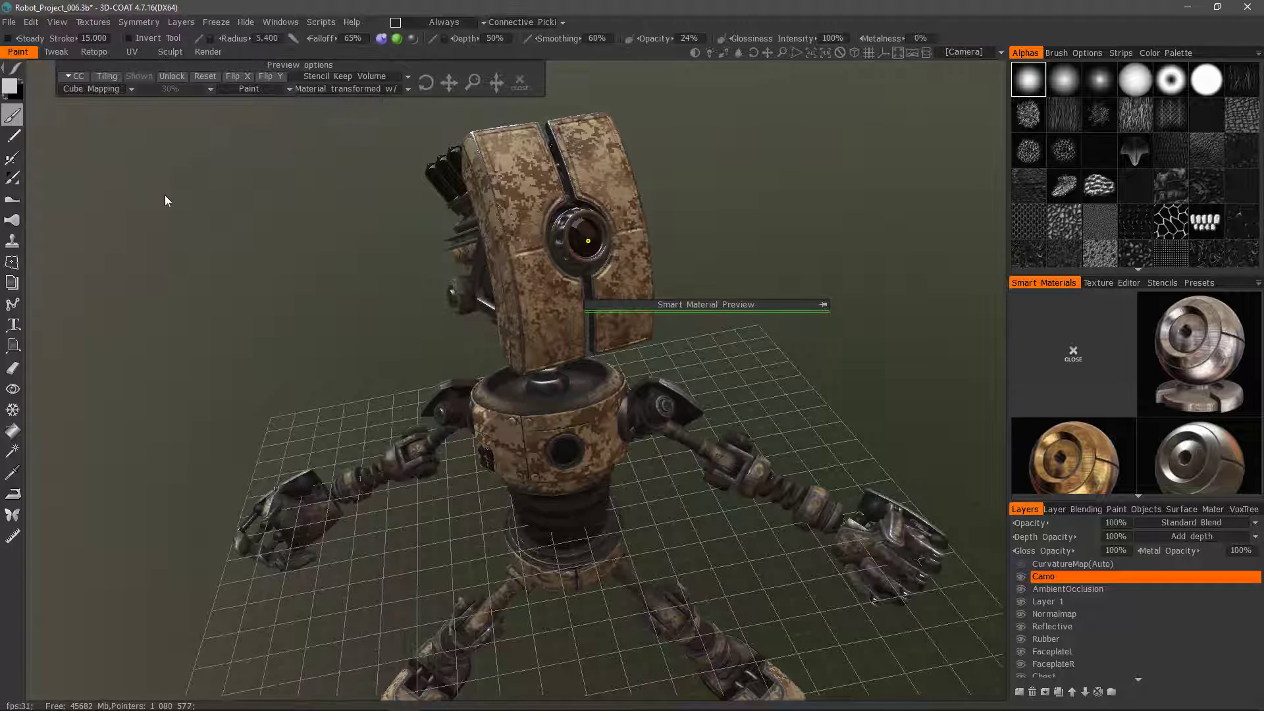
{"action": "left_click", "coordinate": [520, 81]}
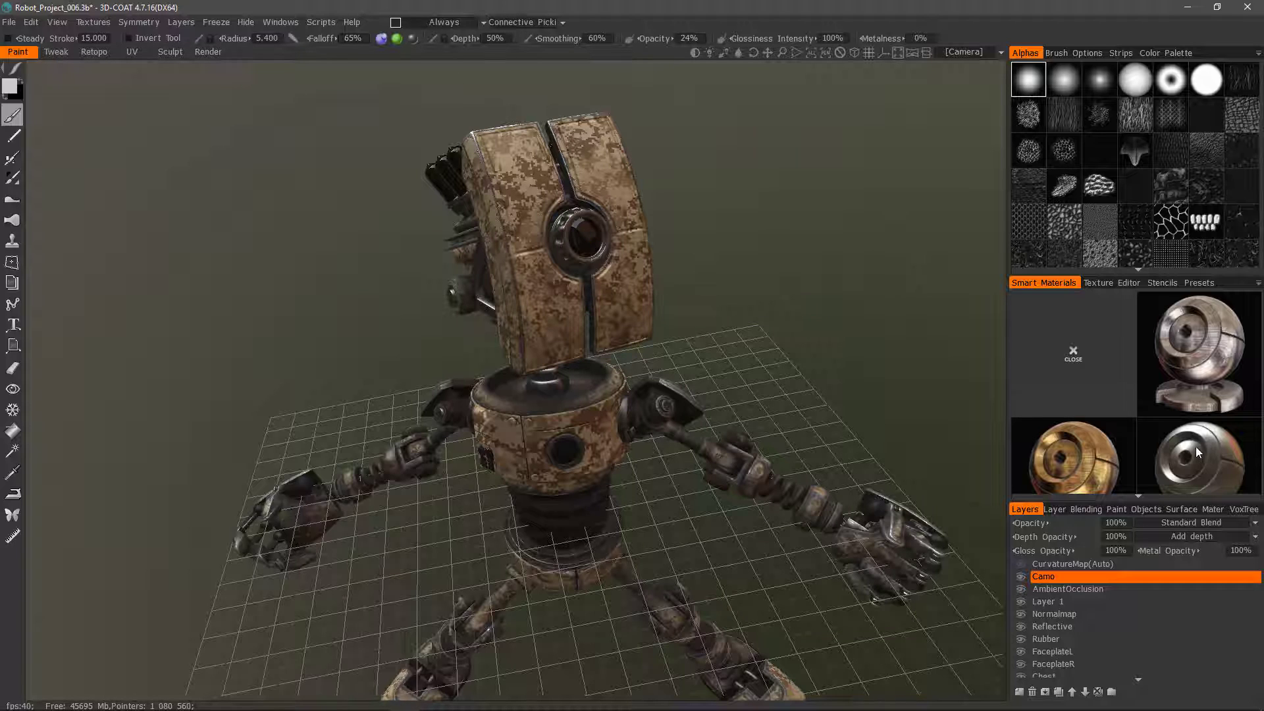
Widen the palette area beside the viewport and set the smart material thumbnails to Normal size
{"action": "middle_click_drag", "start_coordinate": [360, 350], "coordinate": [273, 345]}
{"action": "scroll", "coordinate": [1072, 452], "scroll_direction": "down", "scroll_amount": 5}
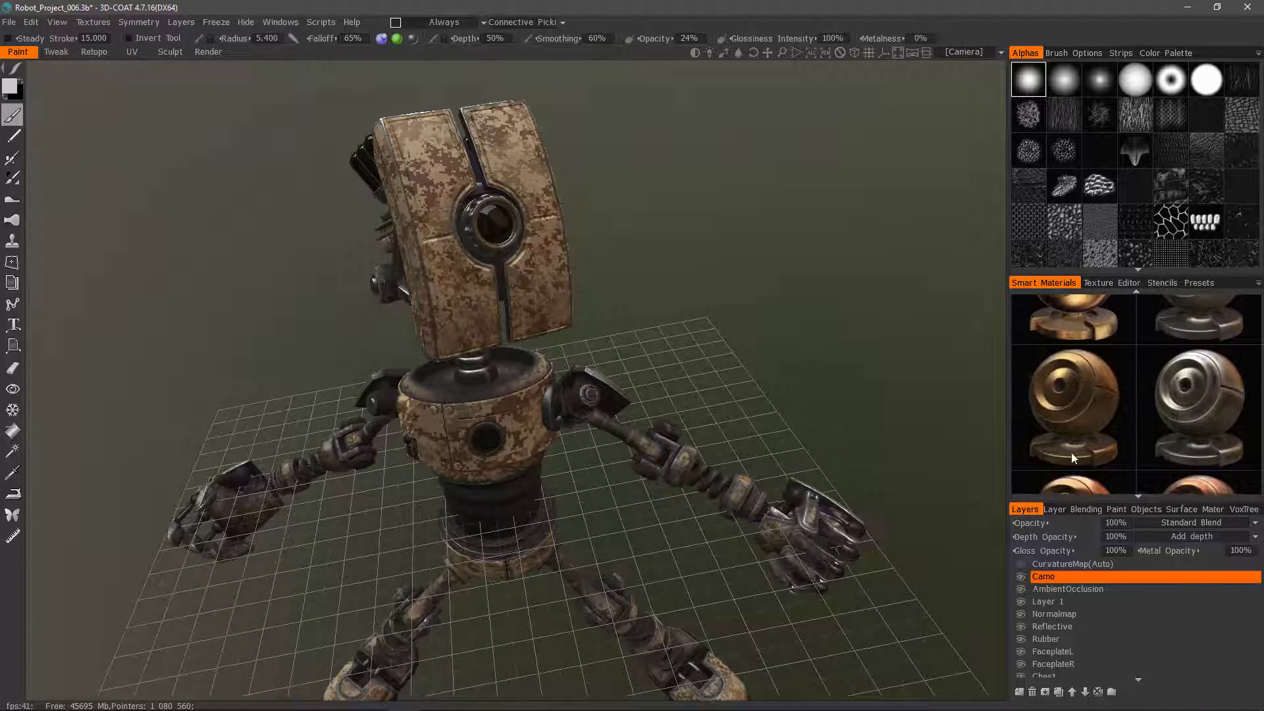
{"action": "left_click_drag", "start_coordinate": [1009, 358], "coordinate": [880, 366]}
{"action": "left_click", "coordinate": [1258, 285]}
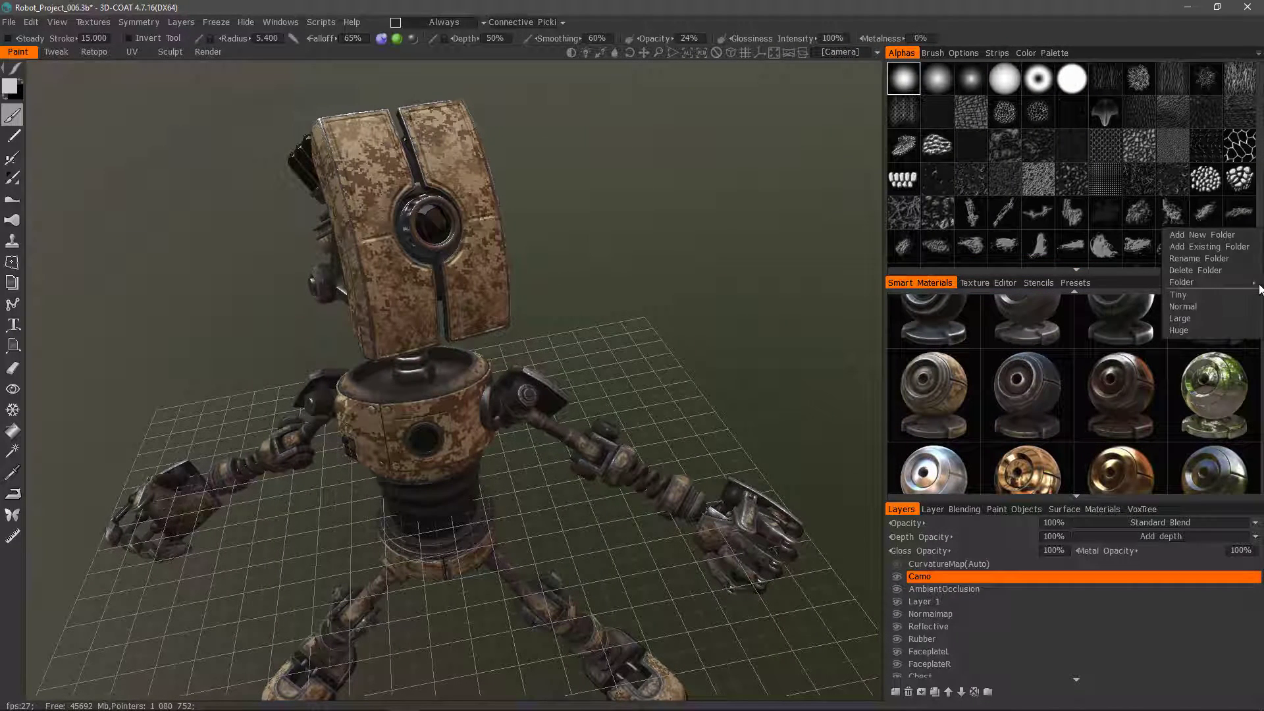
{"action": "mouse_move", "coordinate": [1258, 289]}
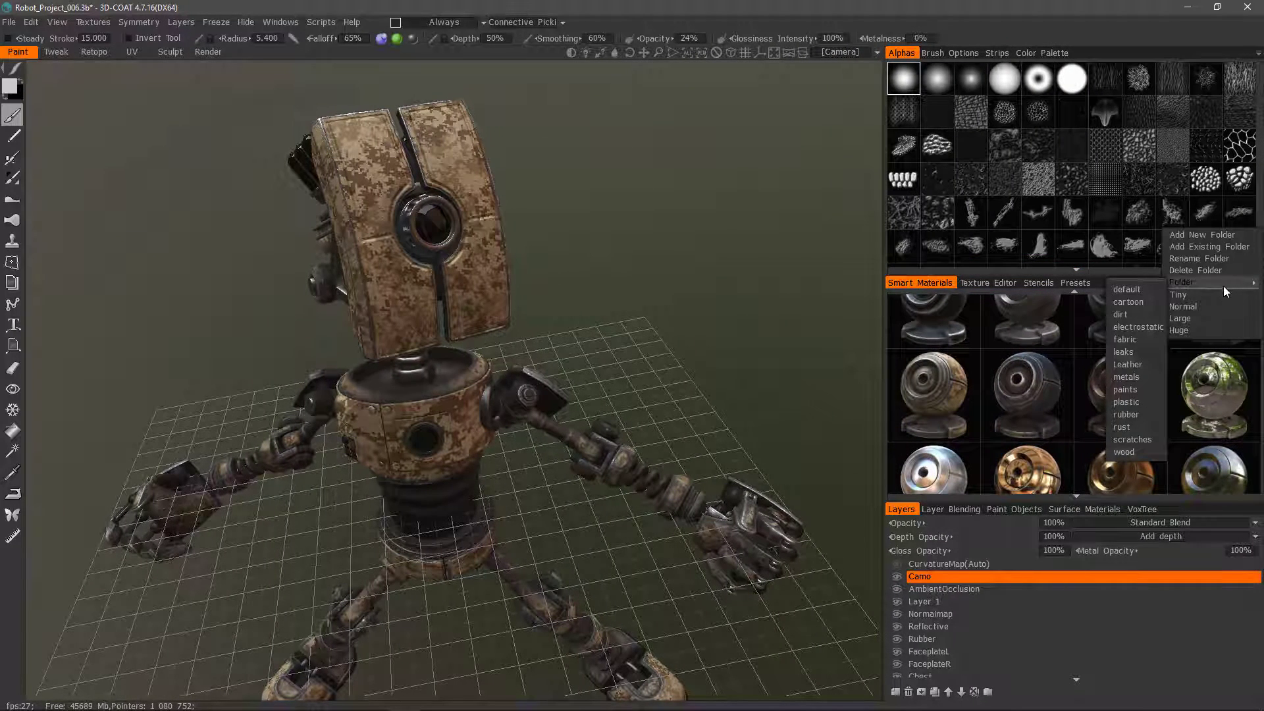
{"action": "left_click", "coordinate": [1195, 310]}
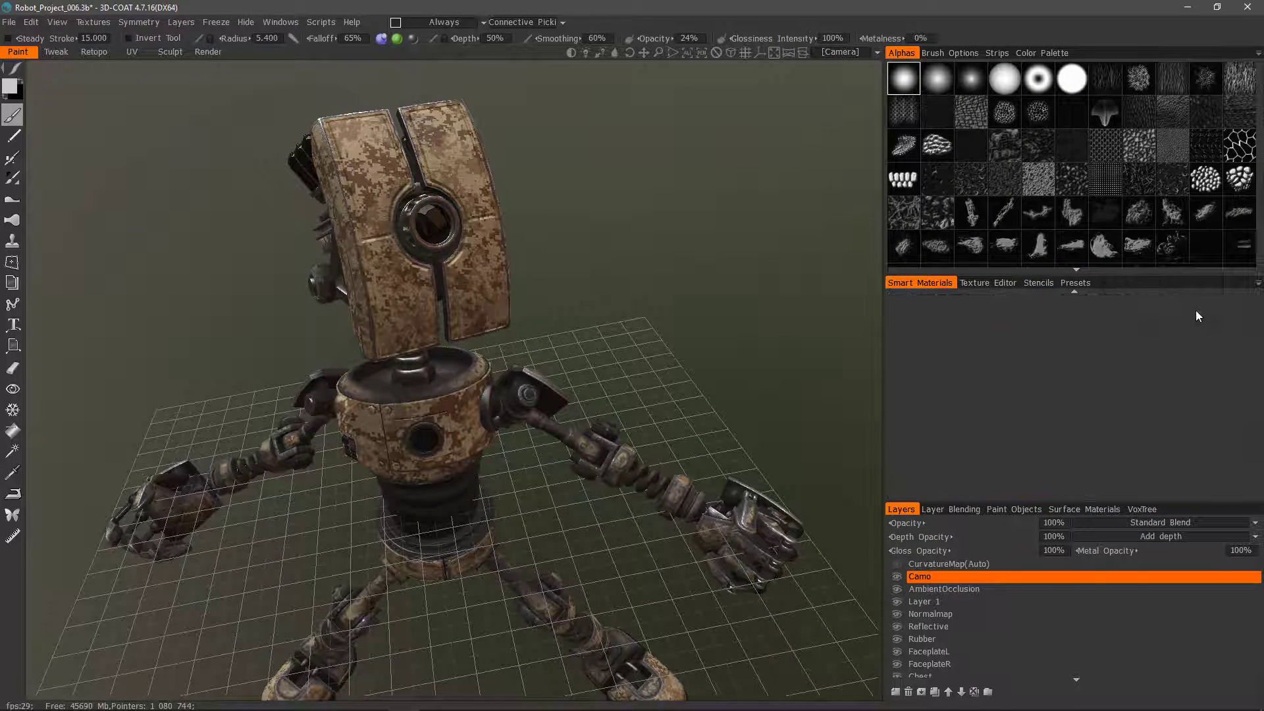
{"action": "left_click", "coordinate": [1074, 294]}
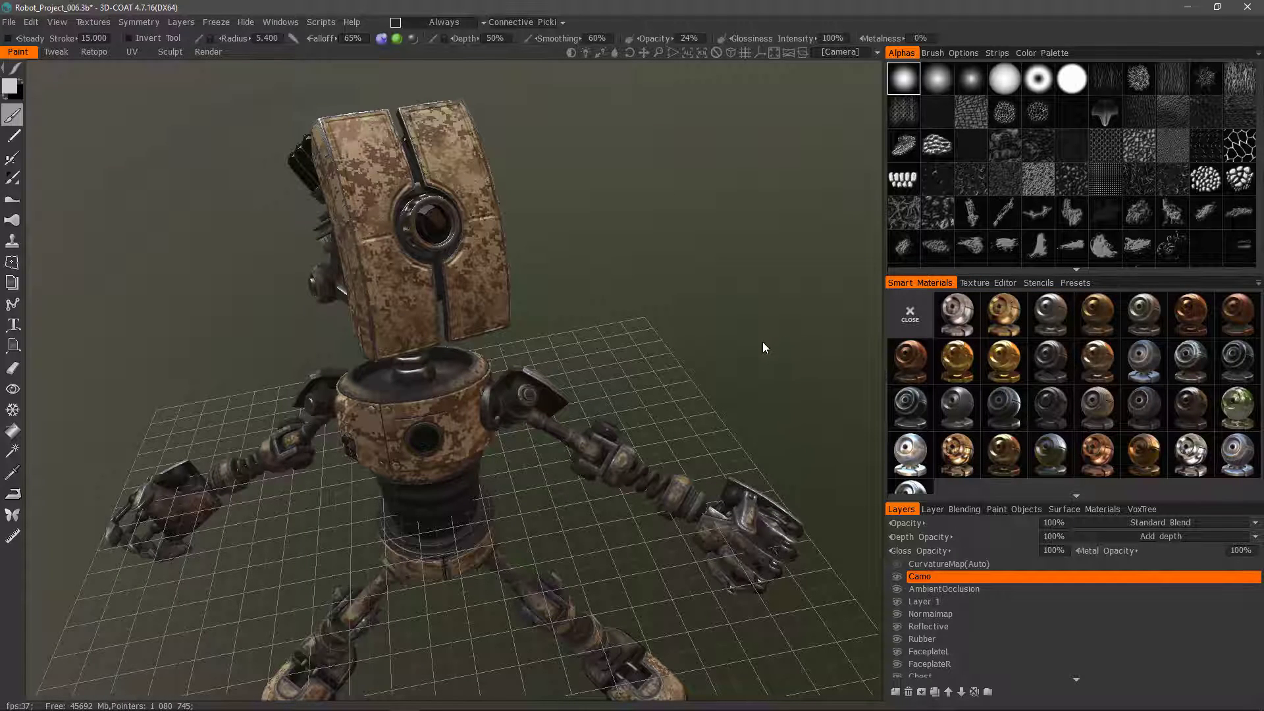